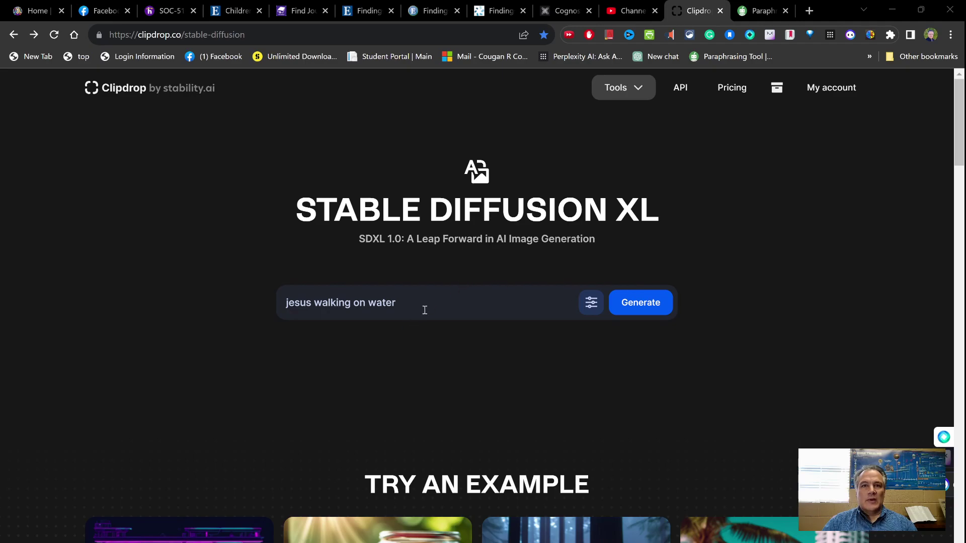
Browse the style and aspect ratio options, keep Square (1:1), and show the empty negative prompt field
click(586, 301)
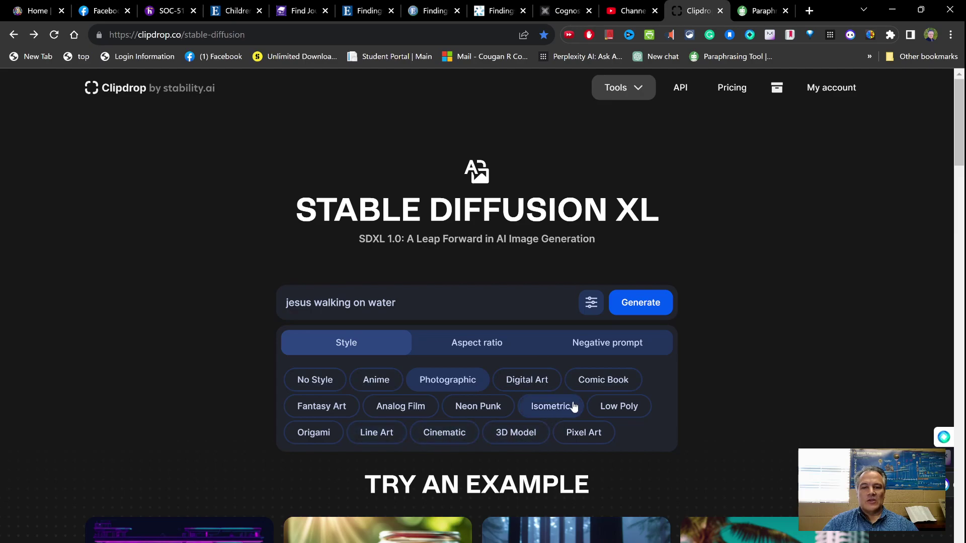
click(484, 344)
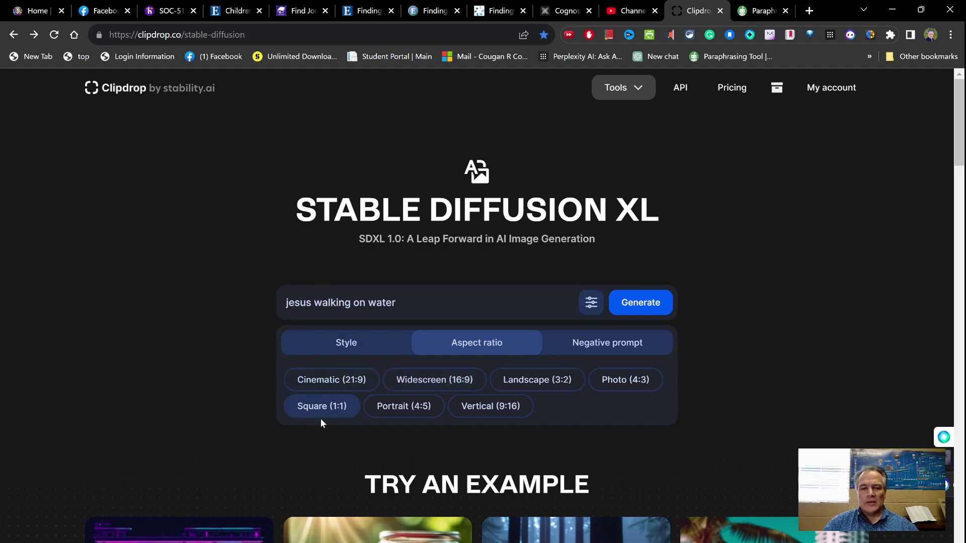
click(586, 348)
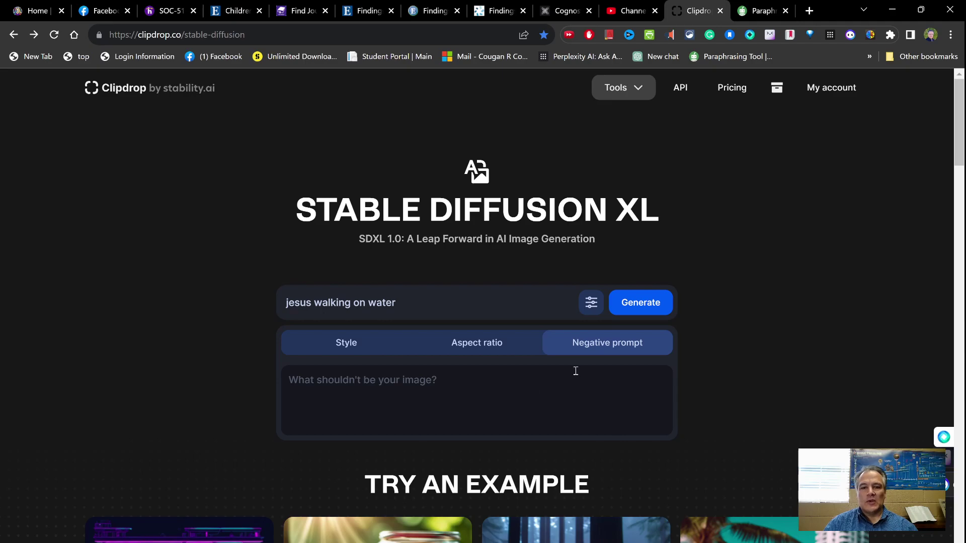
Generate four 'jesus walking on water' images, skip the subscribe offer, and settle on the second one
click(654, 307)
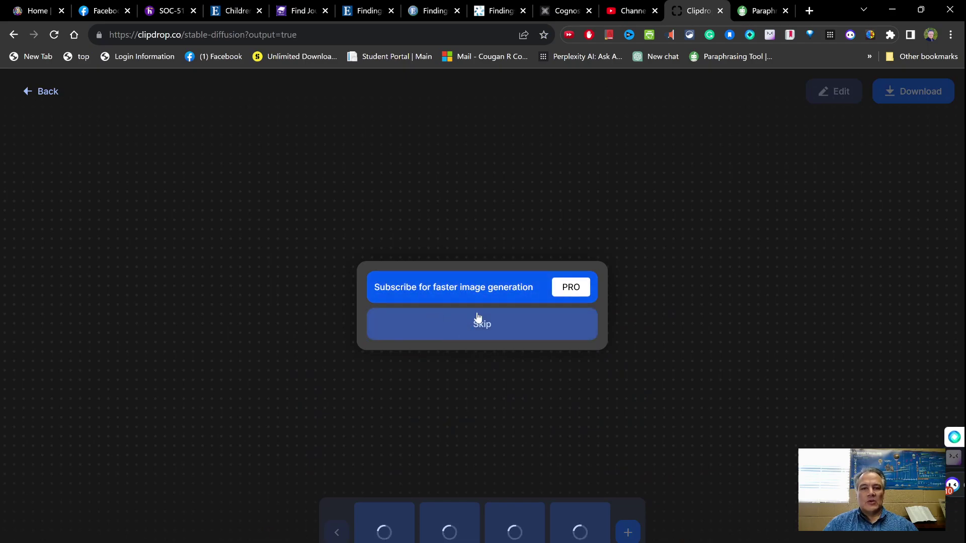
click(484, 335)
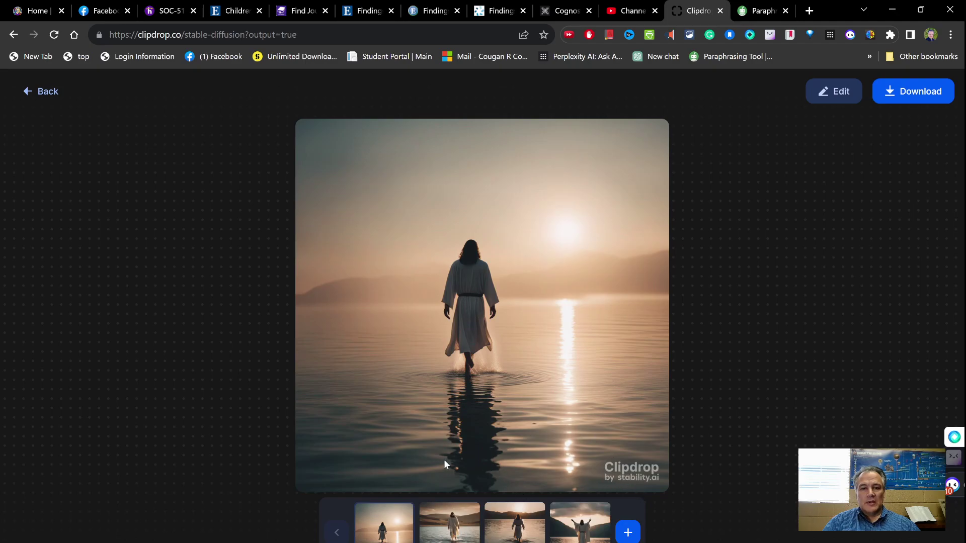
click(450, 534)
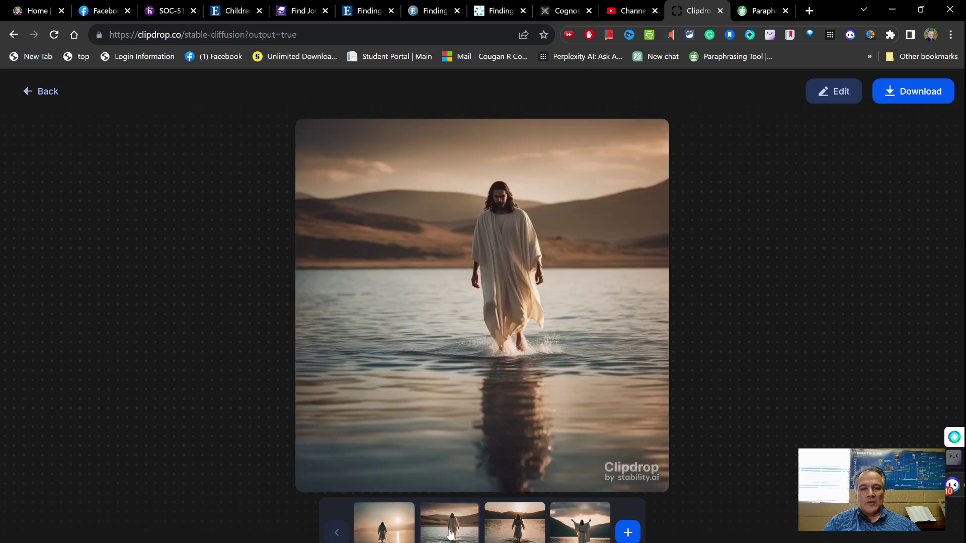
click(509, 530)
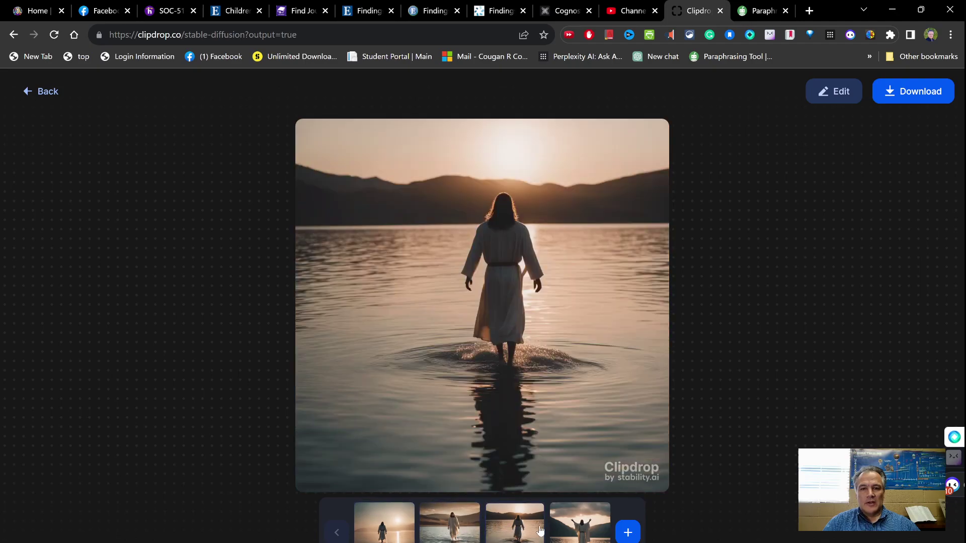
click(581, 531)
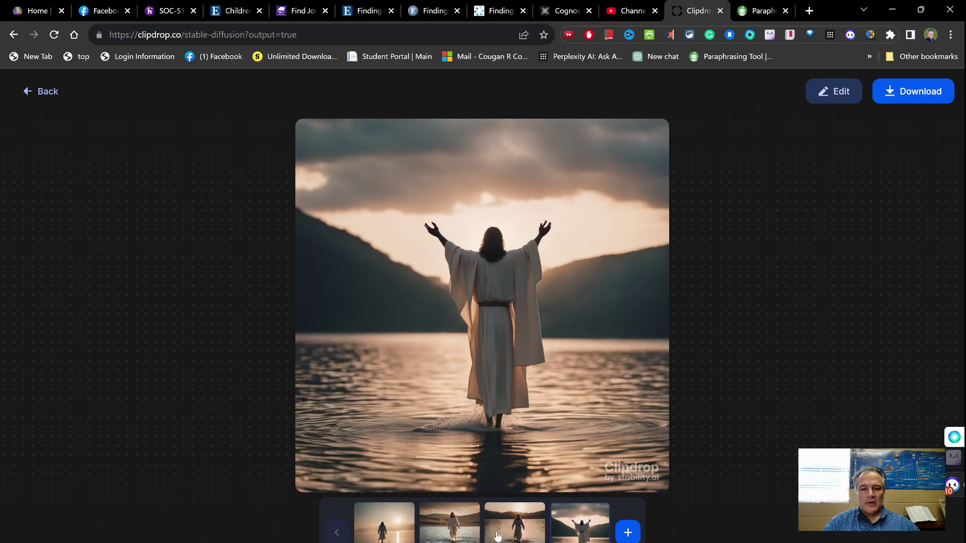
click(458, 534)
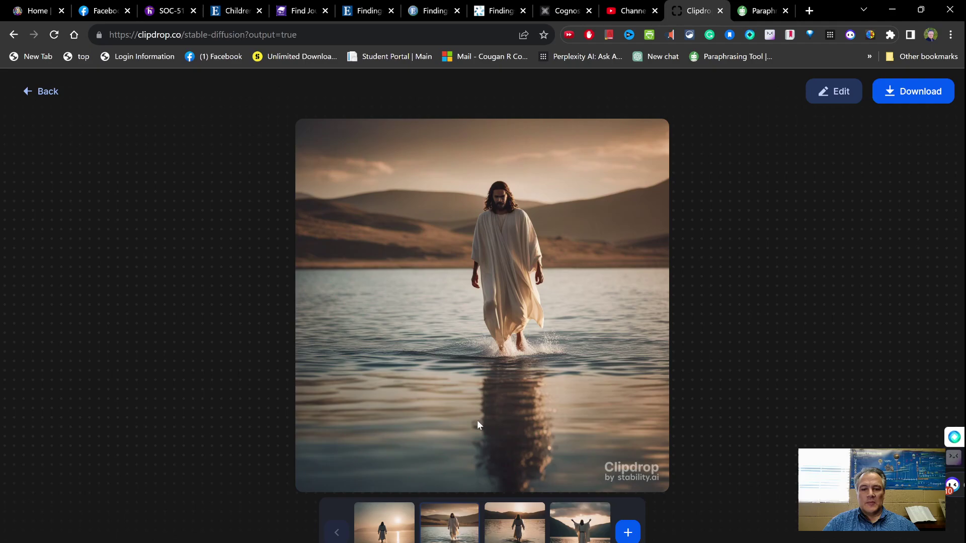
Download the second Jesus image, then return to the Stable Diffusion XL page's All Tools cards
click(908, 100)
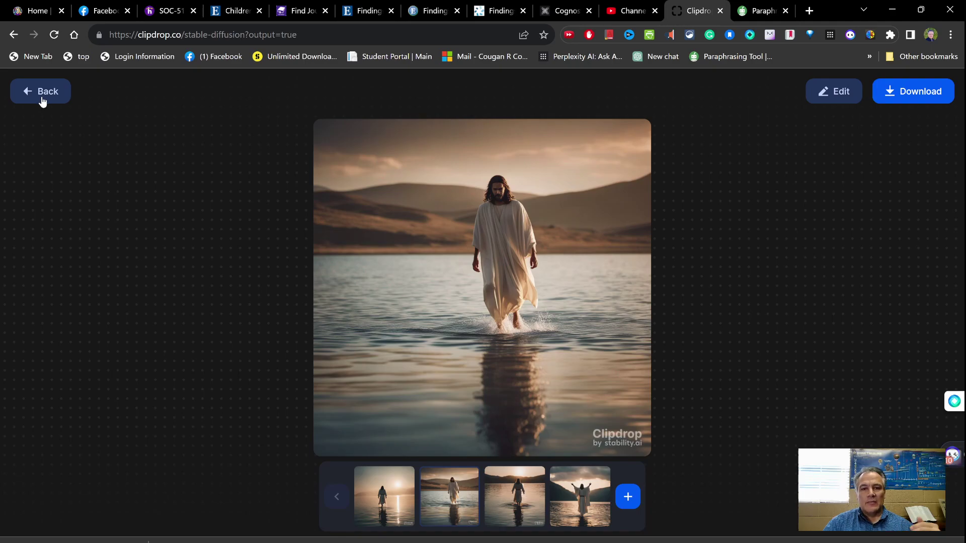
click(42, 99)
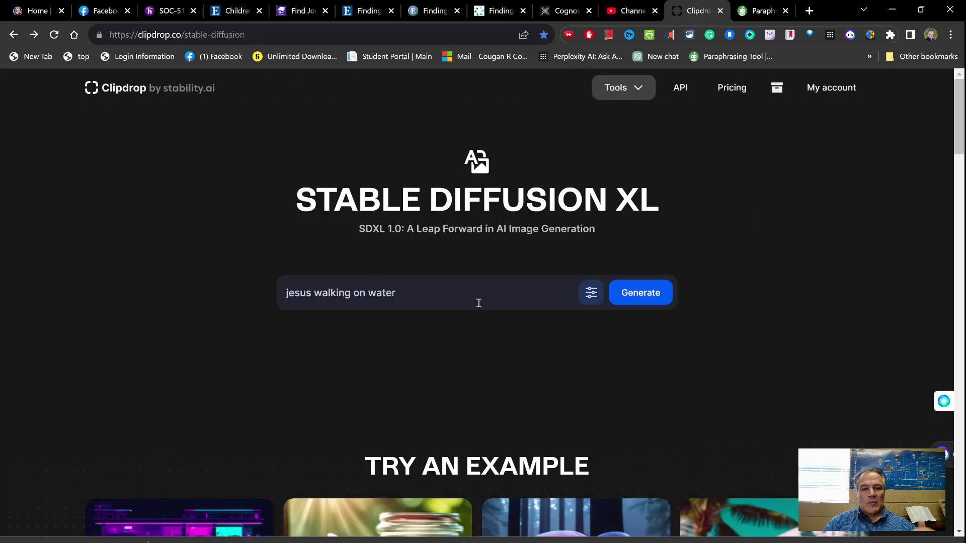
scroll(676, 364, down, 4)
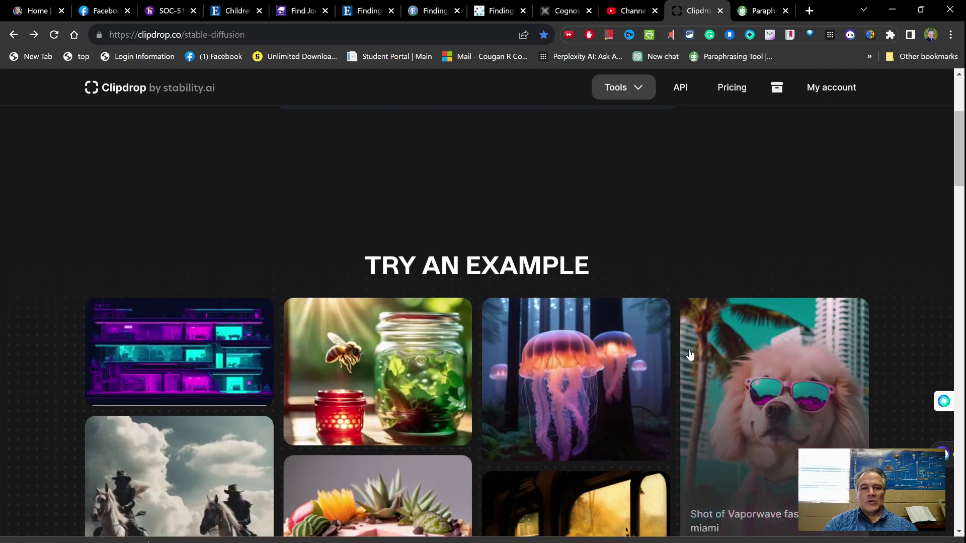
scroll(689, 355, down, 5)
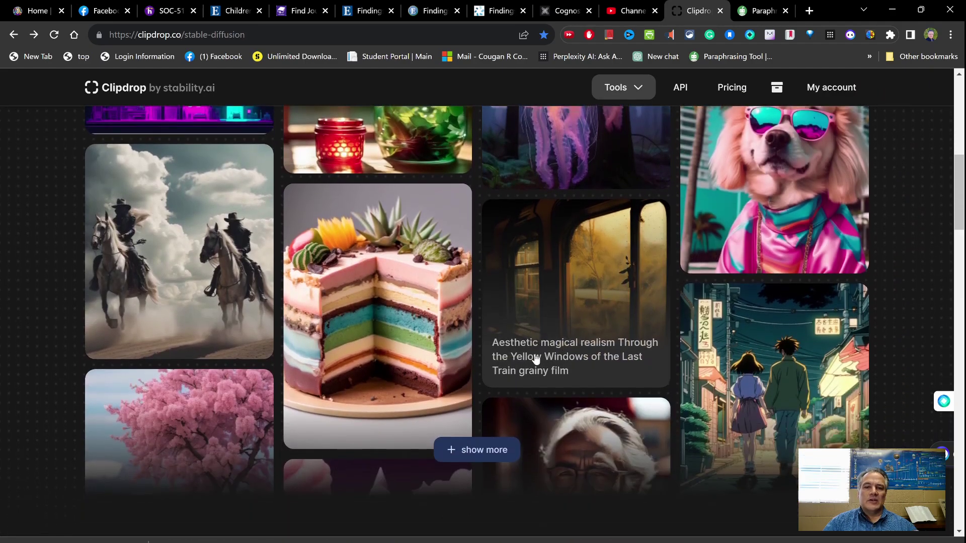
scroll(536, 358, down, 6)
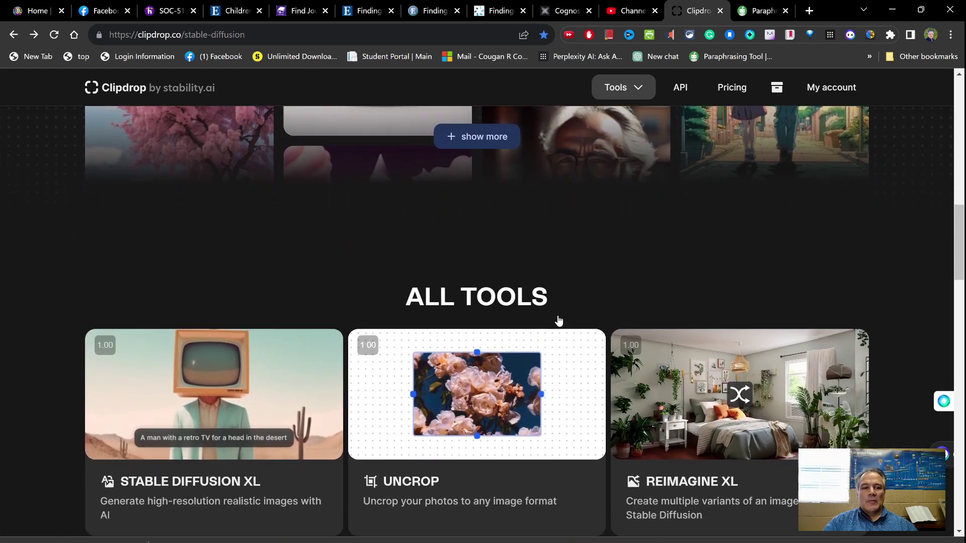
scroll(558, 320, down, 1)
scroll(894, 255, down, 2)
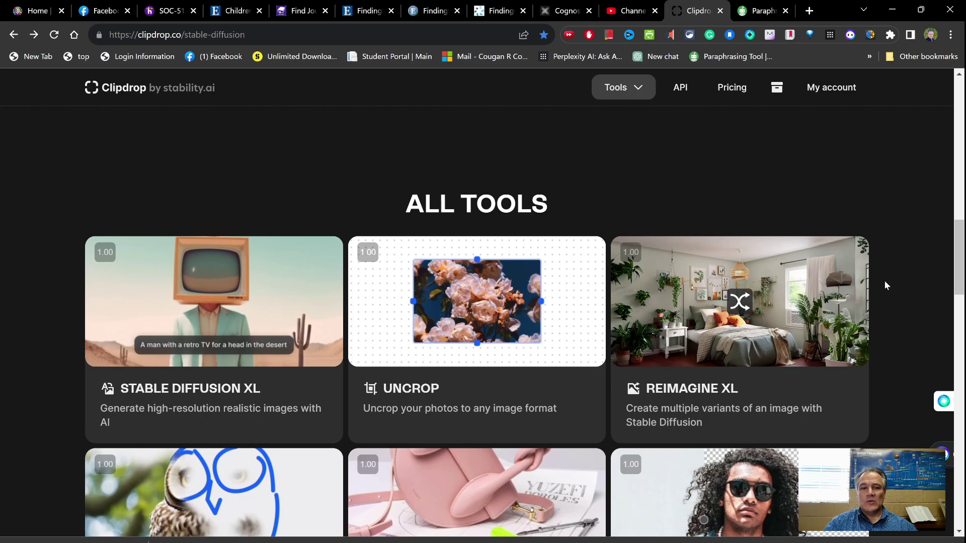
scroll(872, 275, down, 1)
scroll(870, 267, up, 1)
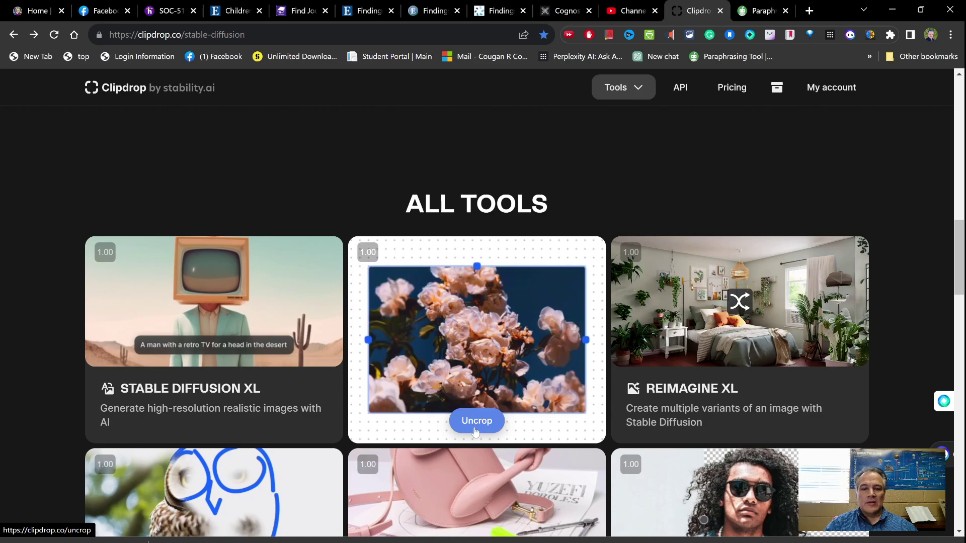
Load stable-diffusion-xl (2) from Downloads into Uncrop on a 1024 × 576 canvas
click(474, 429)
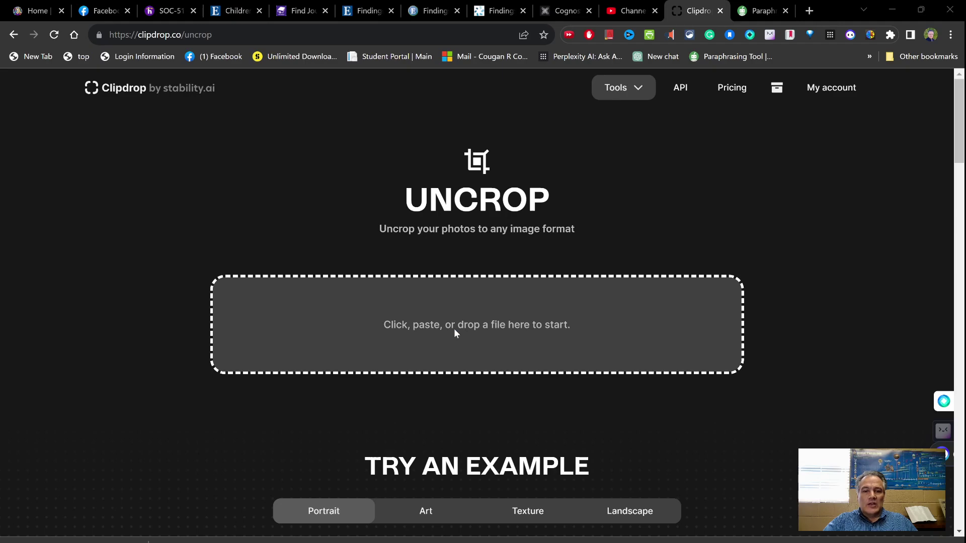
click(455, 331)
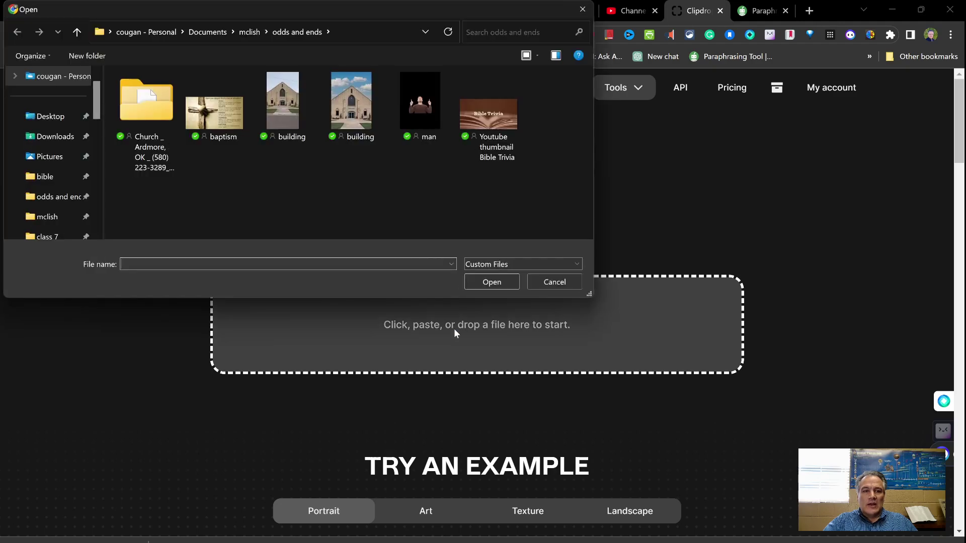
click(63, 136)
click(181, 113)
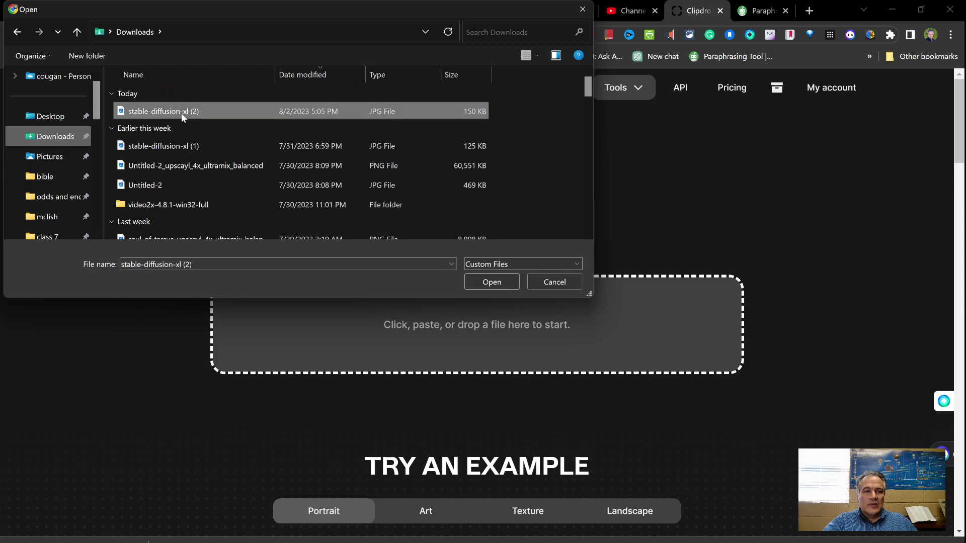
click(475, 280)
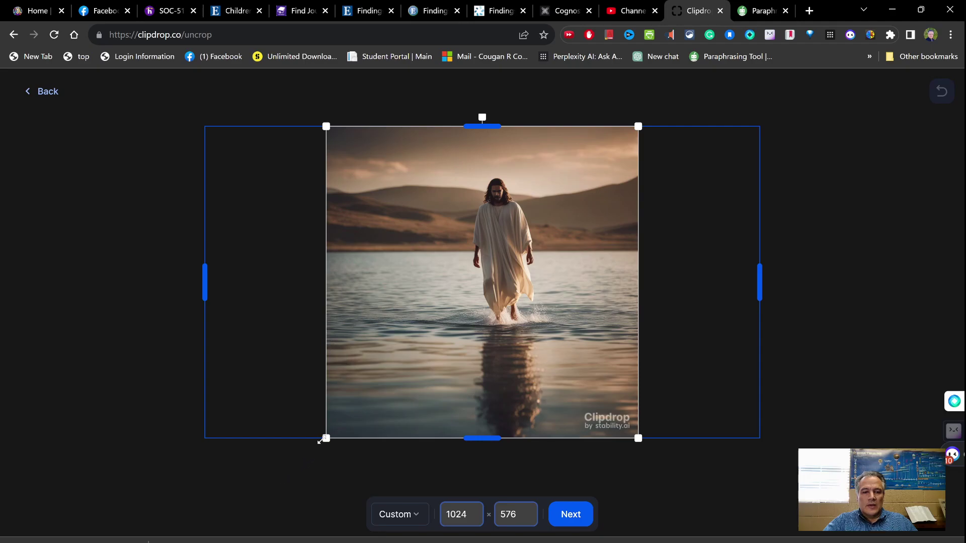
Scale the Jesus image up to fill the 1024 × 576 frame's height and extend it
drag(320, 440, 267, 371)
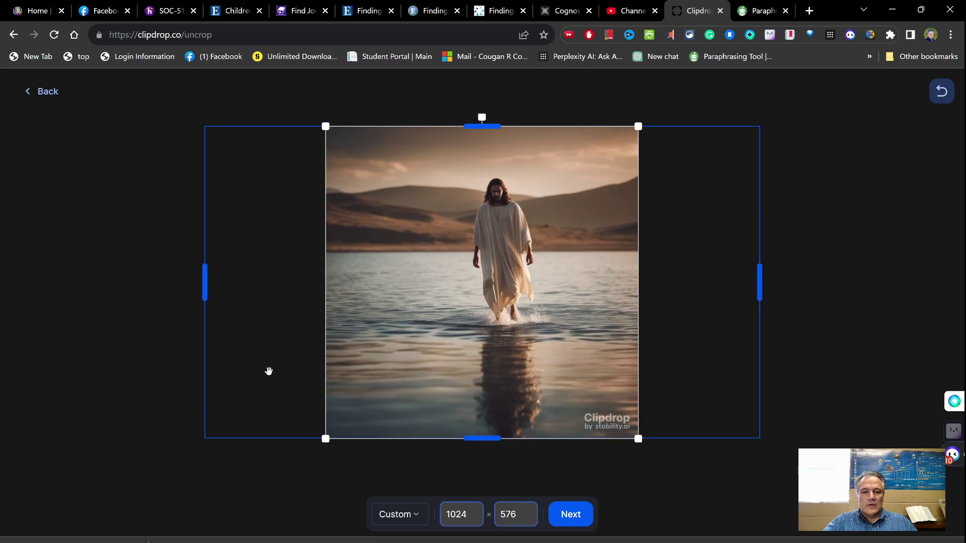
drag(714, 436, 663, 438)
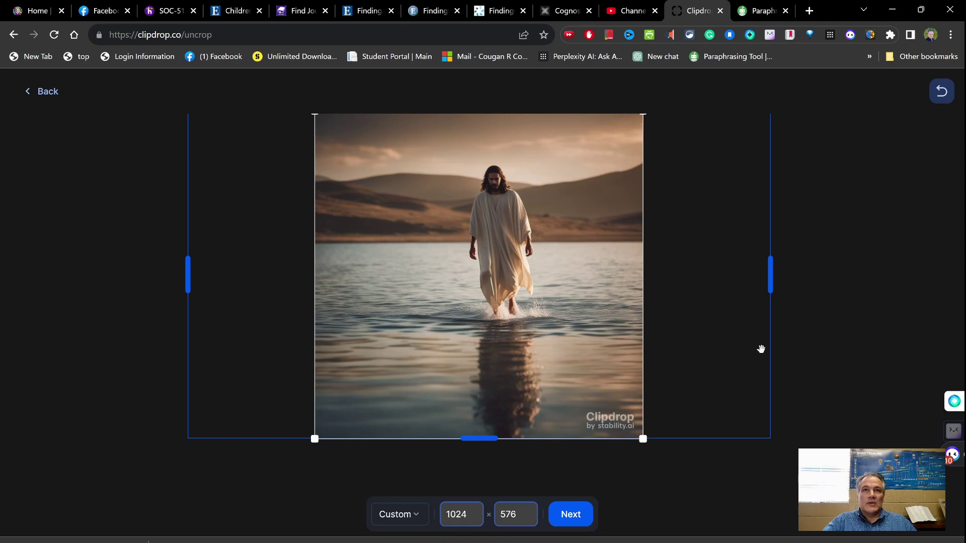
click(570, 517)
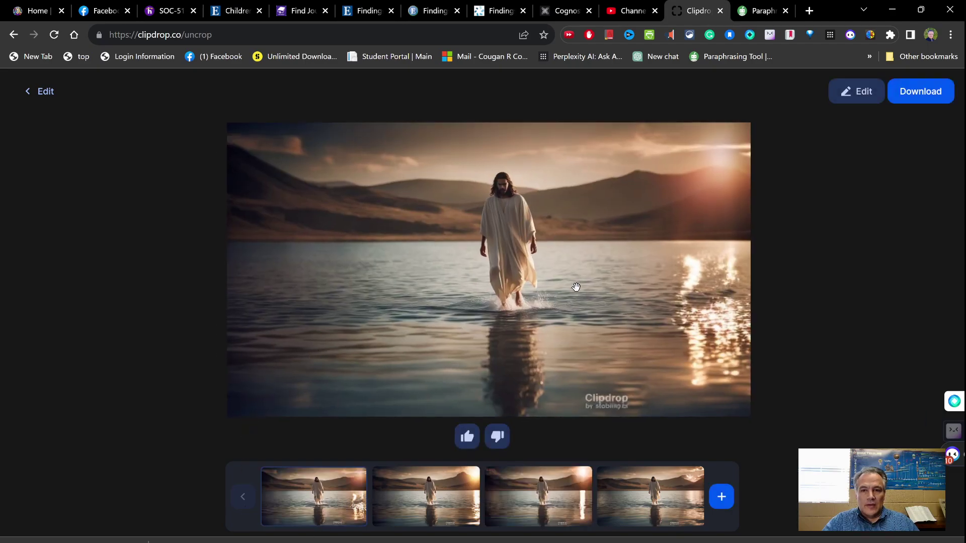
Compare the four uncropped variations, then reopen the result in the Landscape 1024 × 576 editor
click(421, 505)
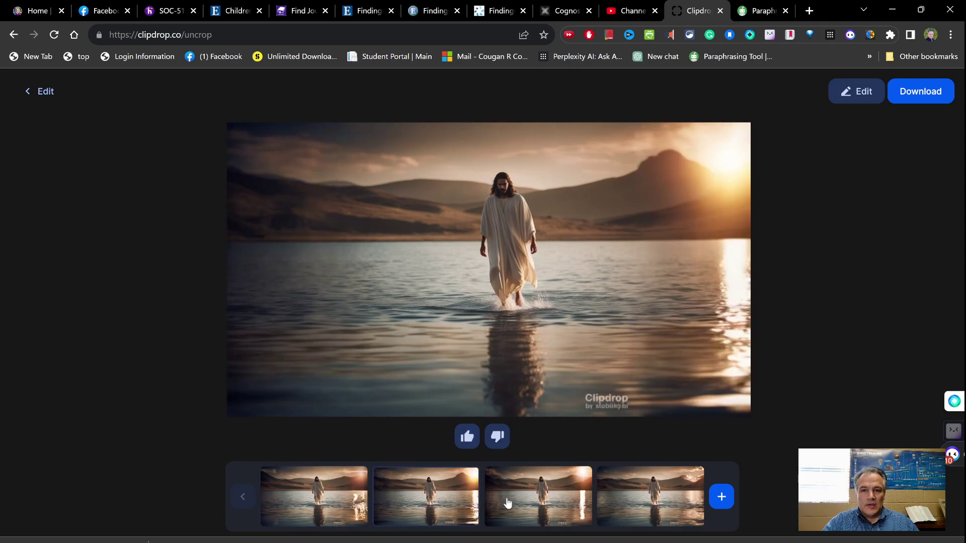
click(543, 497)
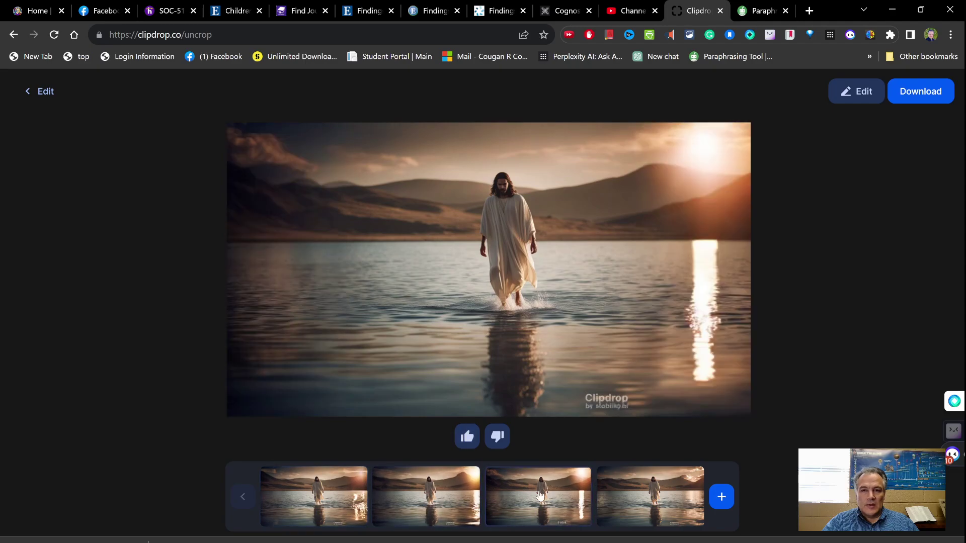
click(625, 497)
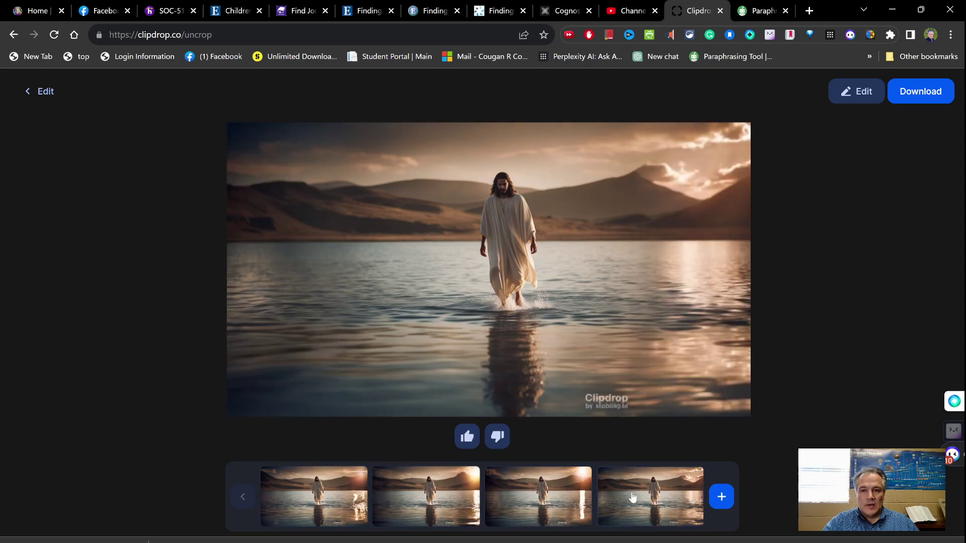
click(43, 96)
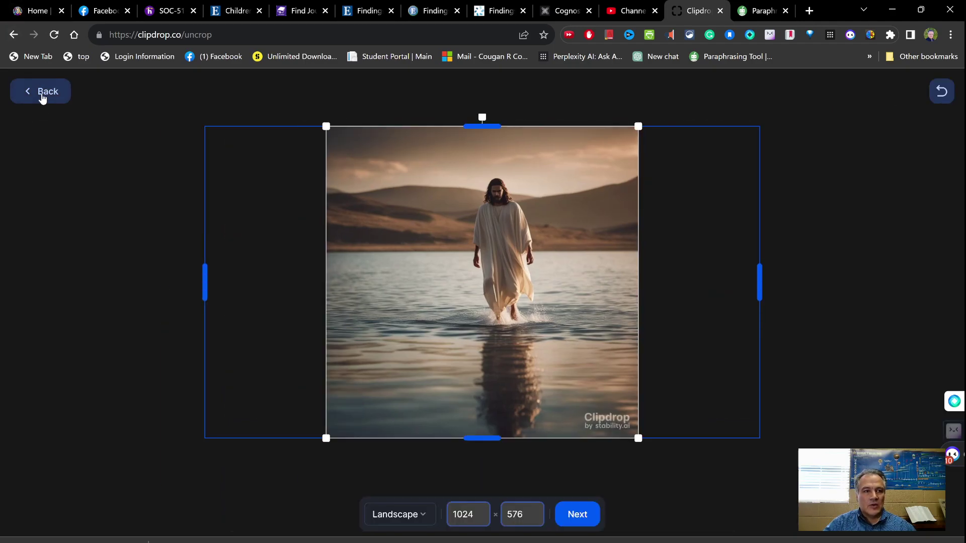
Go back from Uncrop to the All Tools list and open Stable Doodle's blank canvas
click(43, 97)
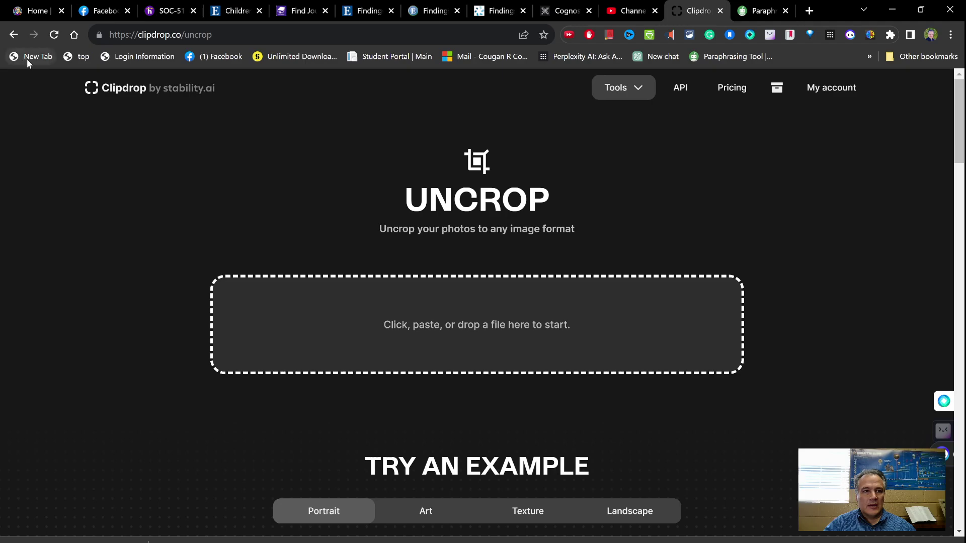
scroll(280, 248, down, 4)
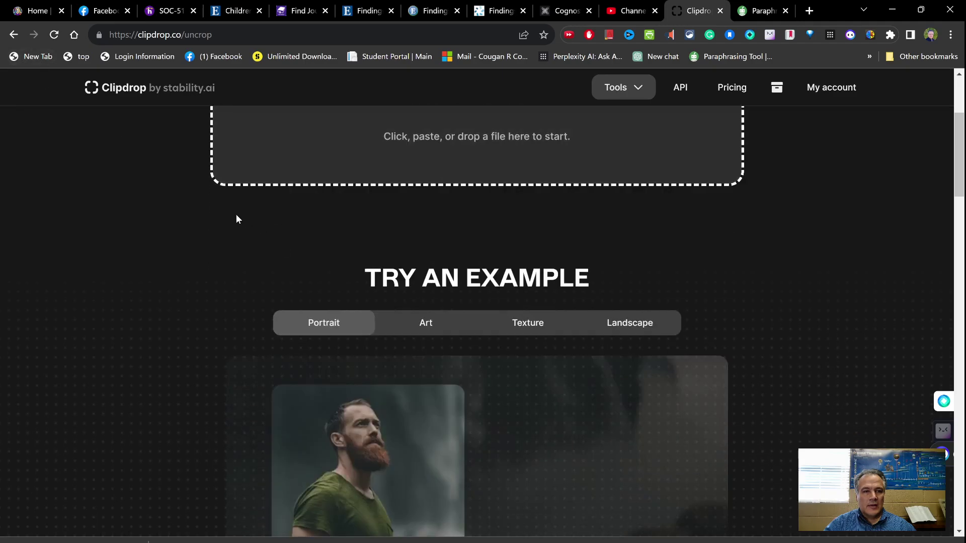
scroll(236, 215, up, 4)
click(11, 35)
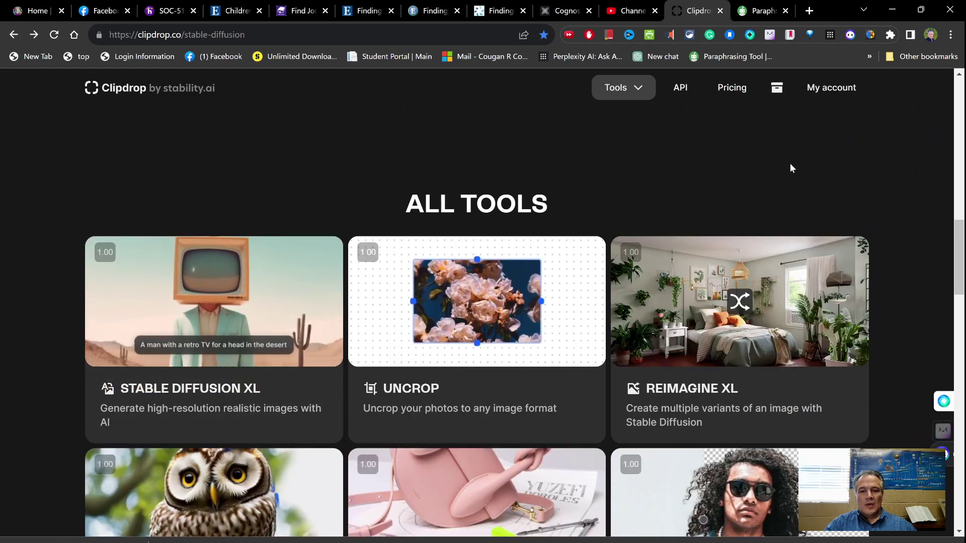
scroll(790, 169, down, 1)
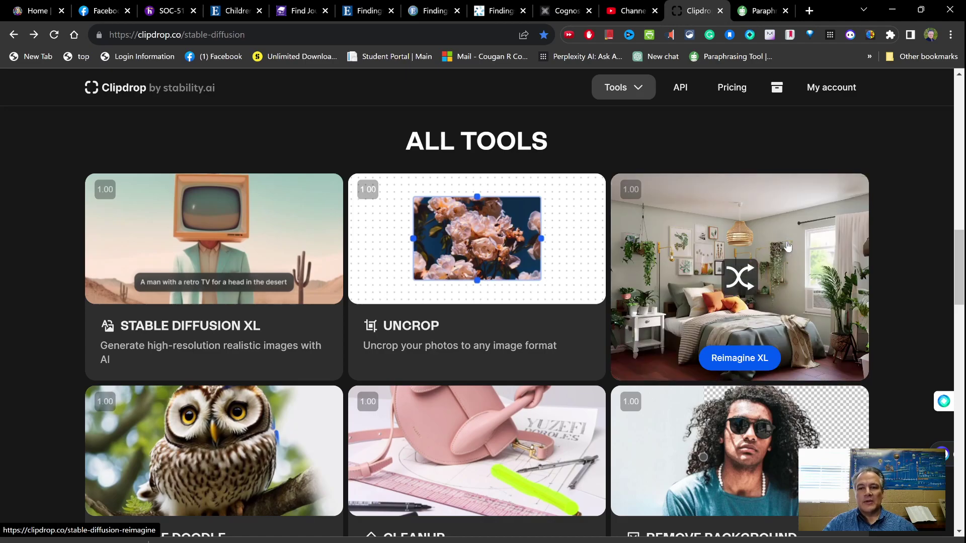
scroll(216, 282, down, 1)
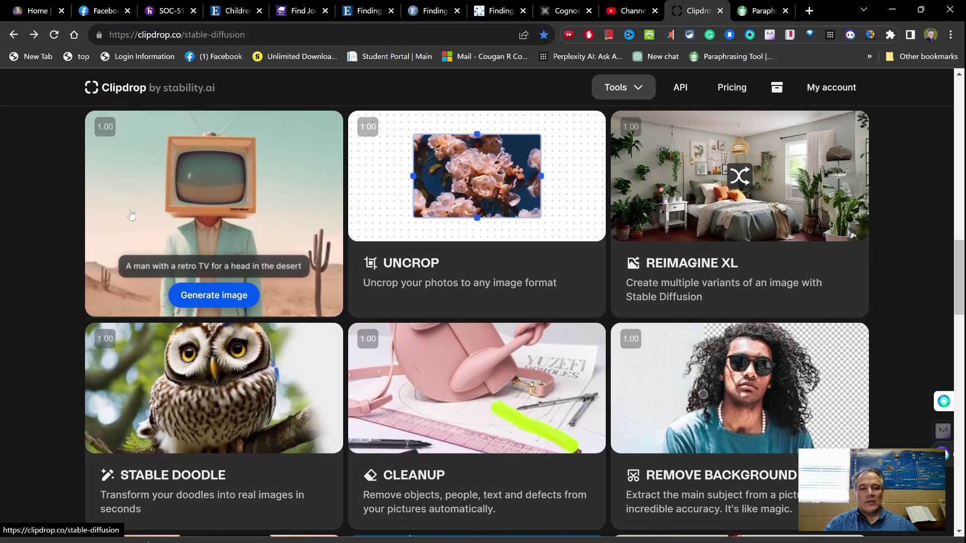
mouse_move(151, 354)
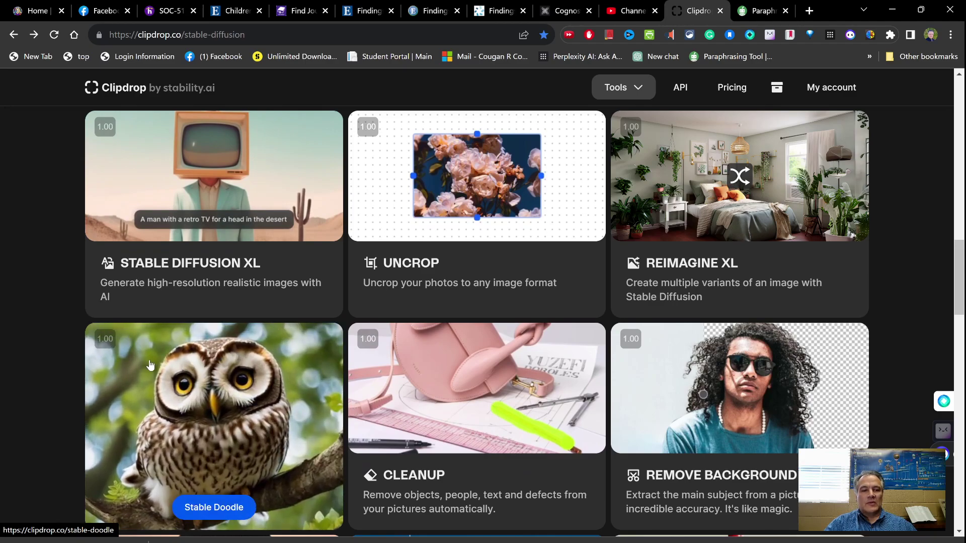
scroll(153, 365, down, 1)
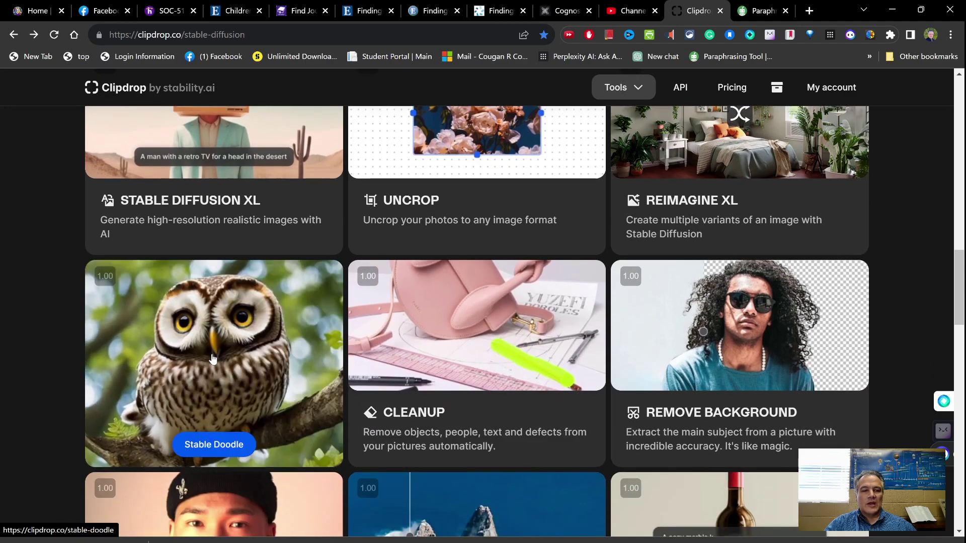
click(212, 359)
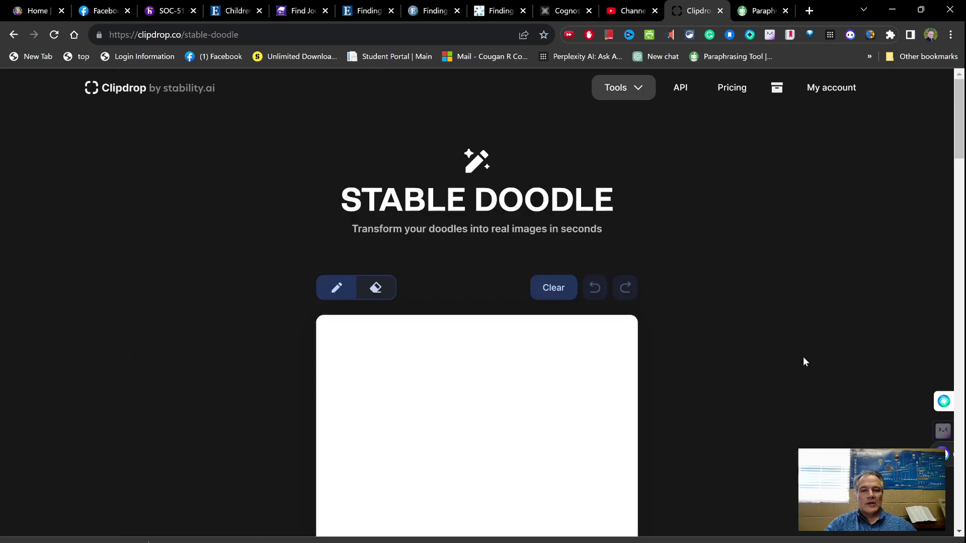
Doodle a face with two separated eyes, brows, nose, smile, head outline and three hair strands
scroll(789, 363, down, 2)
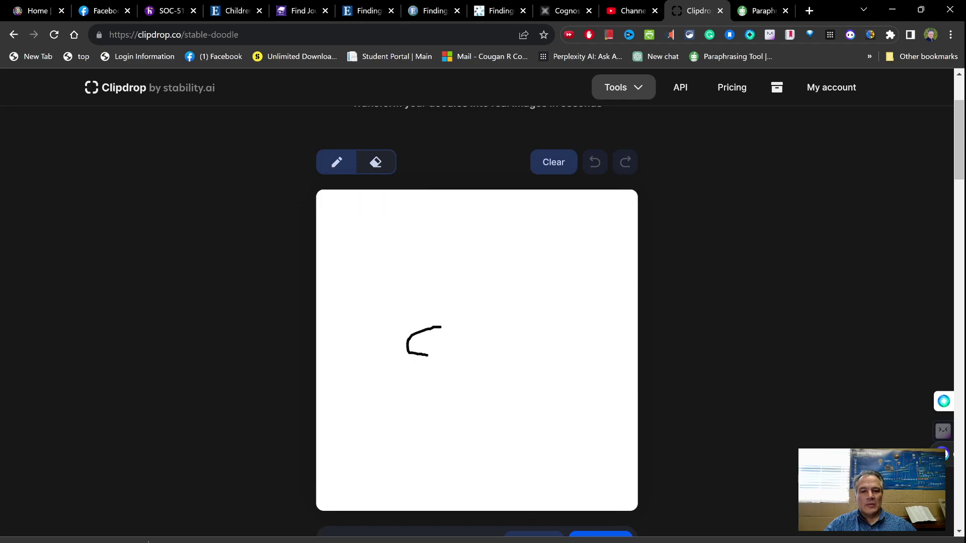
drag(445, 320, 439, 322)
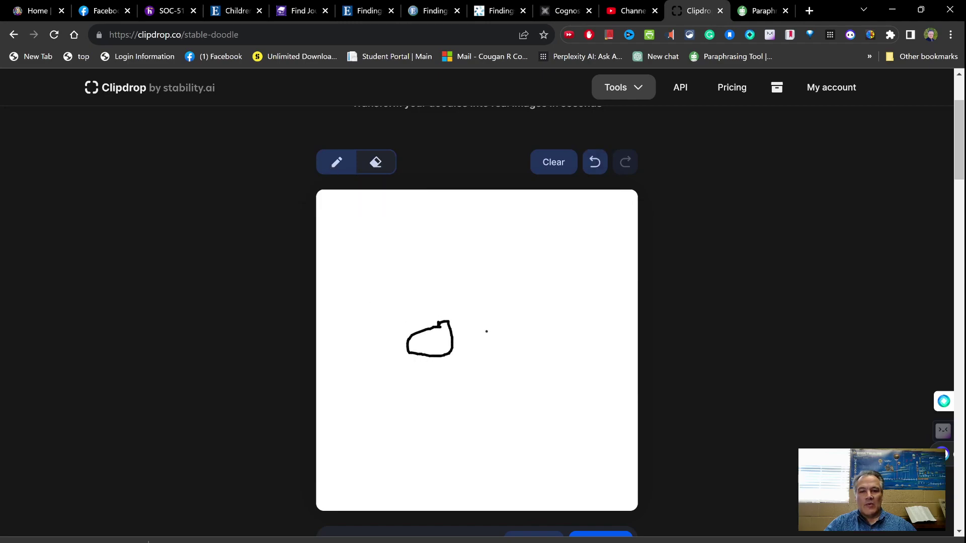
mouse_move(513, 325)
mouse_down()
mouse_move(465, 341)
mouse_move(453, 356)
mouse_move(497, 357)
mouse_move(528, 334)
mouse_up()
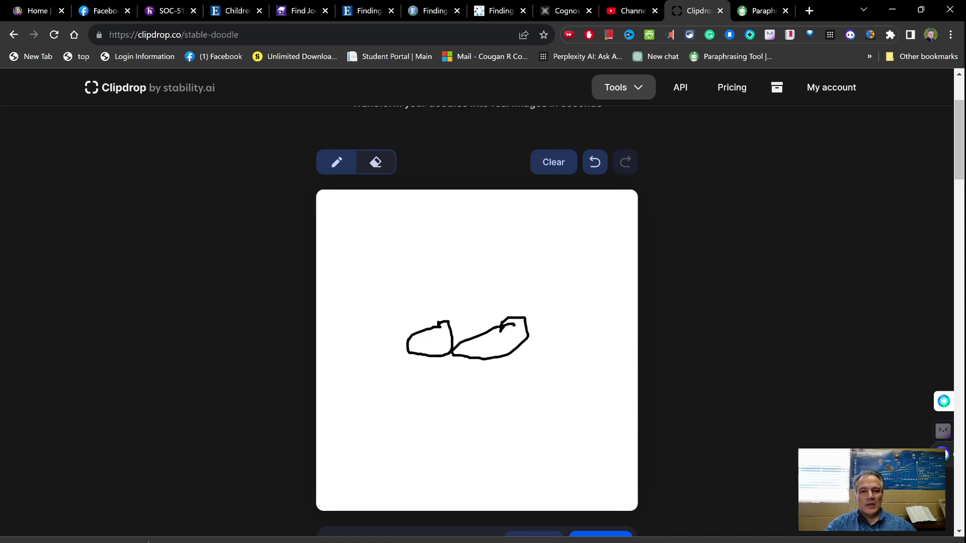
click(378, 168)
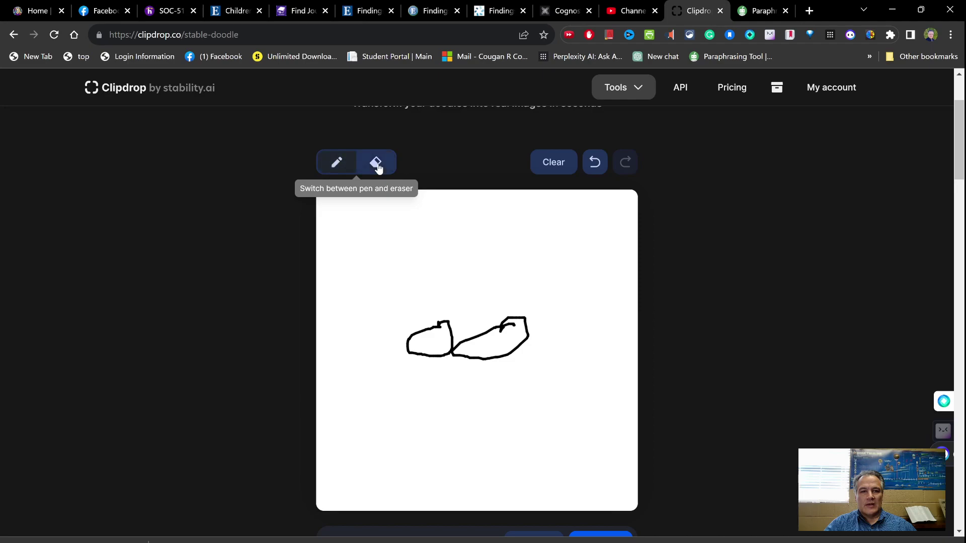
mouse_move(468, 349)
mouse_down()
mouse_move(459, 346)
mouse_move(463, 364)
mouse_move(477, 327)
mouse_move(482, 368)
mouse_move(485, 355)
mouse_up()
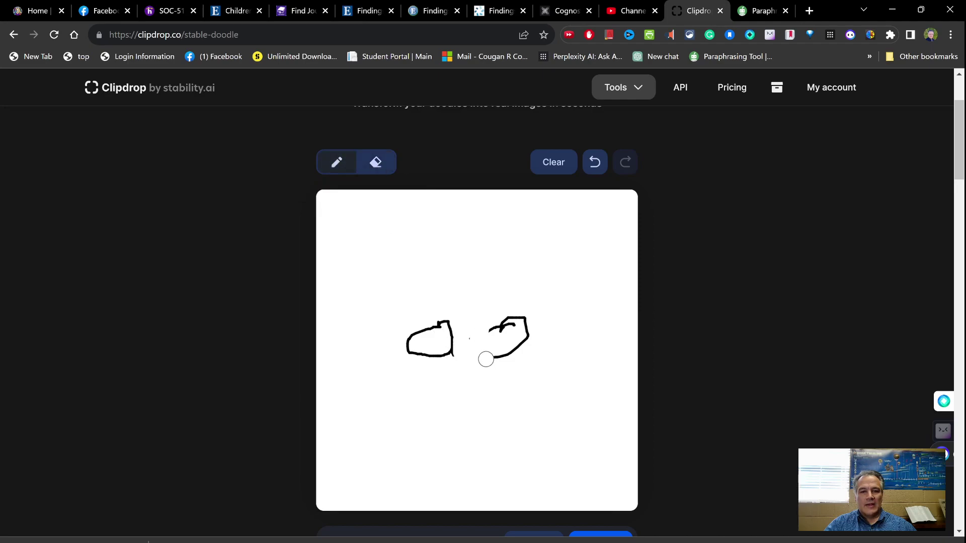
click(340, 171)
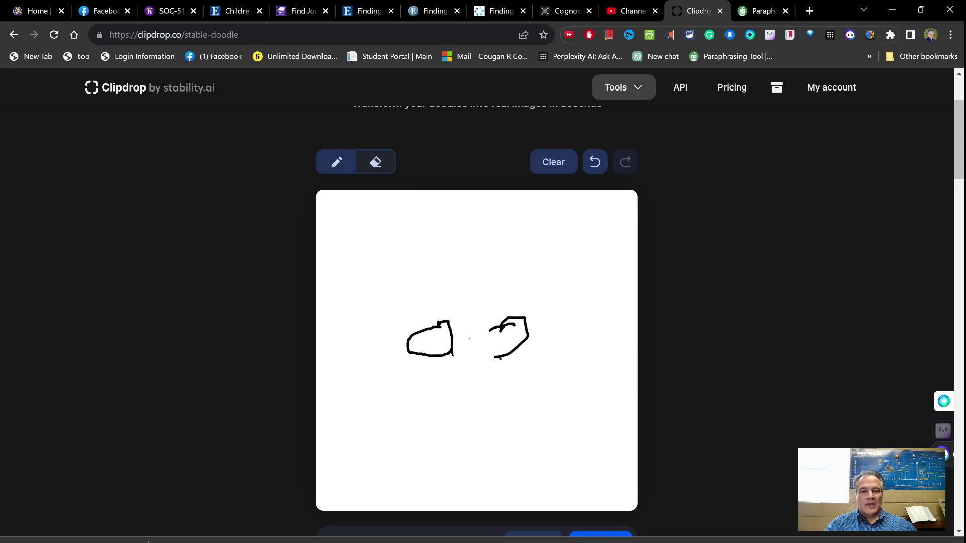
drag(493, 358, 490, 331)
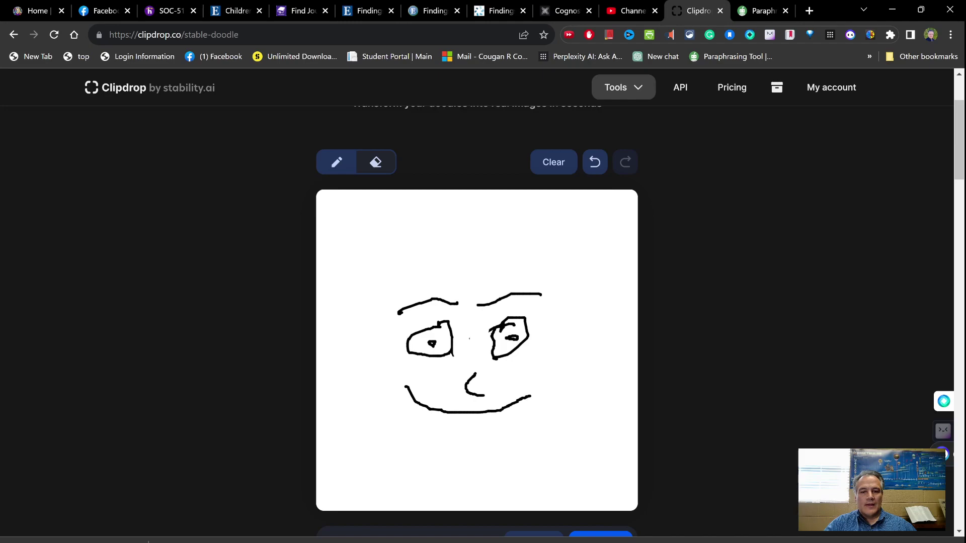
mouse_move(472, 447)
mouse_down()
mouse_move(528, 440)
mouse_move(552, 411)
mouse_move(573, 281)
mouse_move(545, 259)
mouse_move(493, 244)
mouse_move(449, 248)
mouse_move(401, 278)
mouse_move(369, 317)
mouse_move(397, 426)
mouse_move(455, 438)
mouse_up()
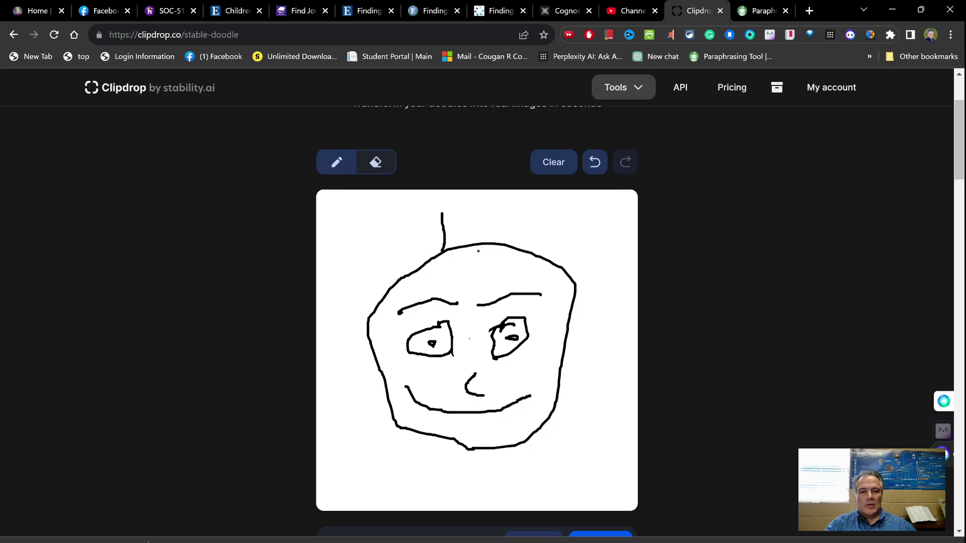
drag(470, 212, 473, 243)
Enter the prompt 'cartoon male' for the face doodle and start generating
scroll(557, 332, down, 4)
scroll(557, 332, up, 2)
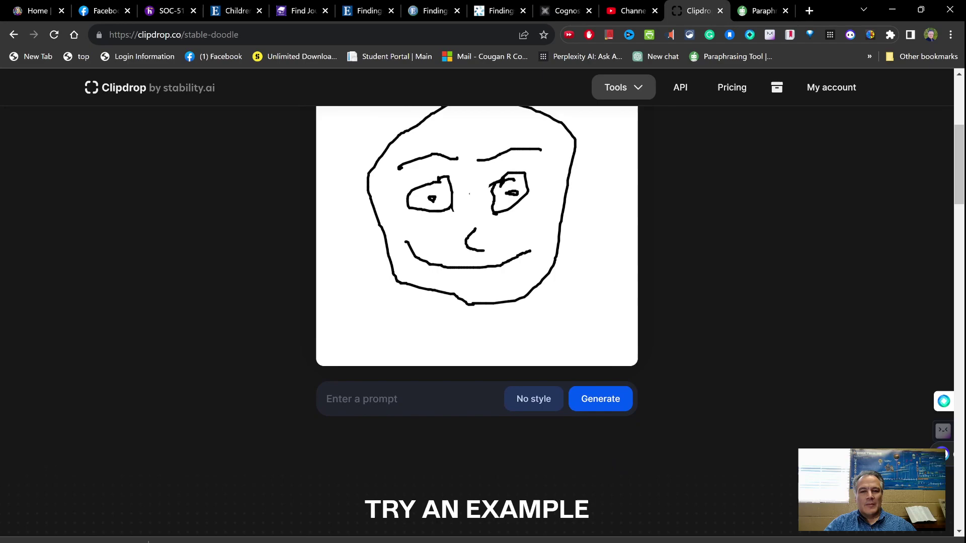
click(601, 424)
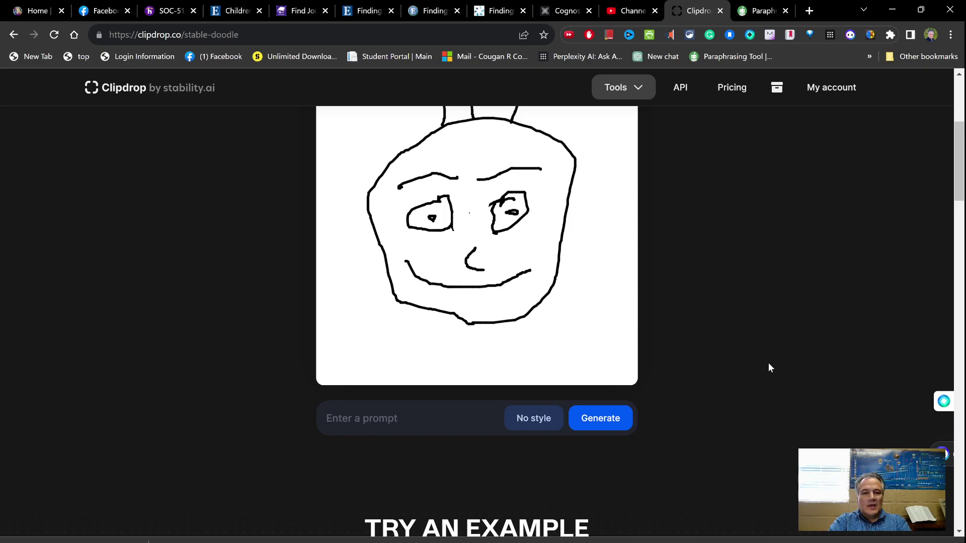
text(cartoon male)
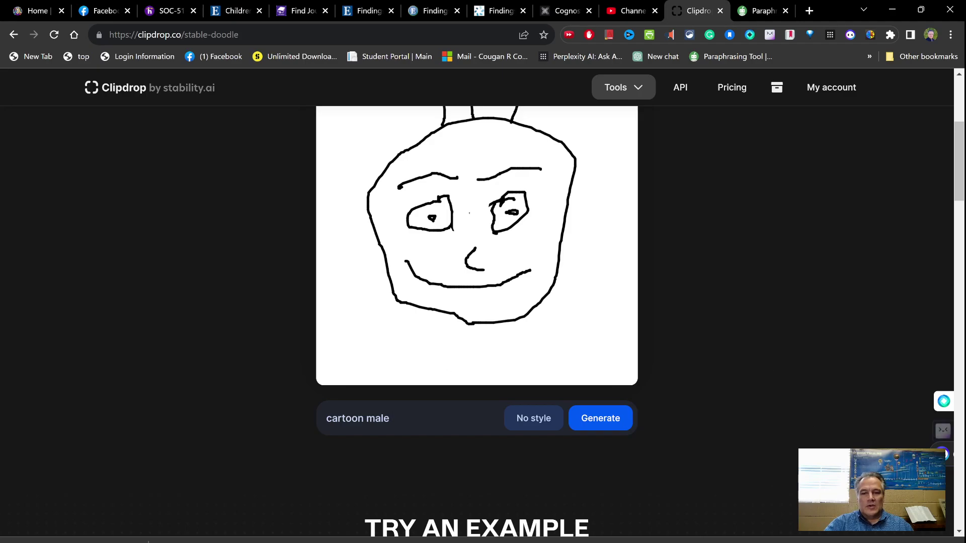
click(574, 429)
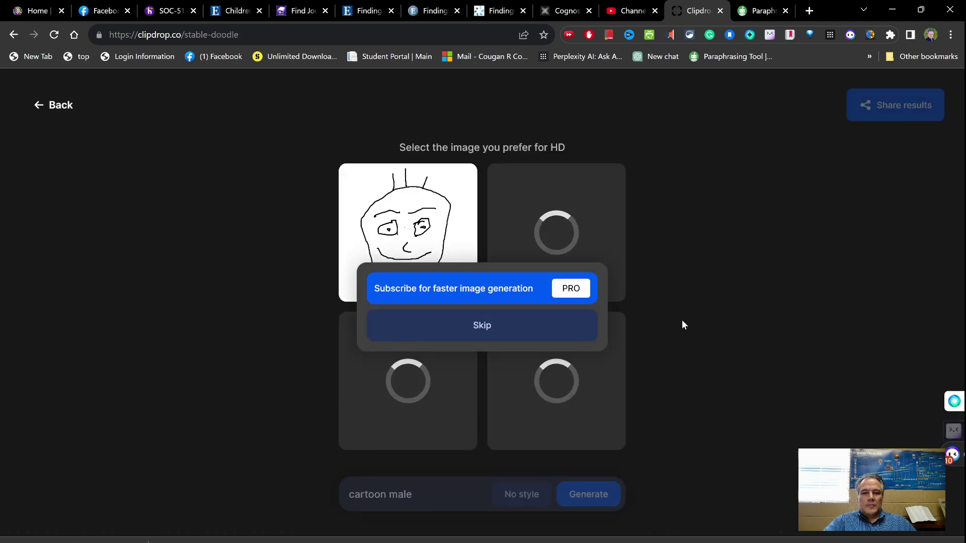
Skip the subscription popup, let three cartoon men generate, then return to the doodle canvas
click(493, 329)
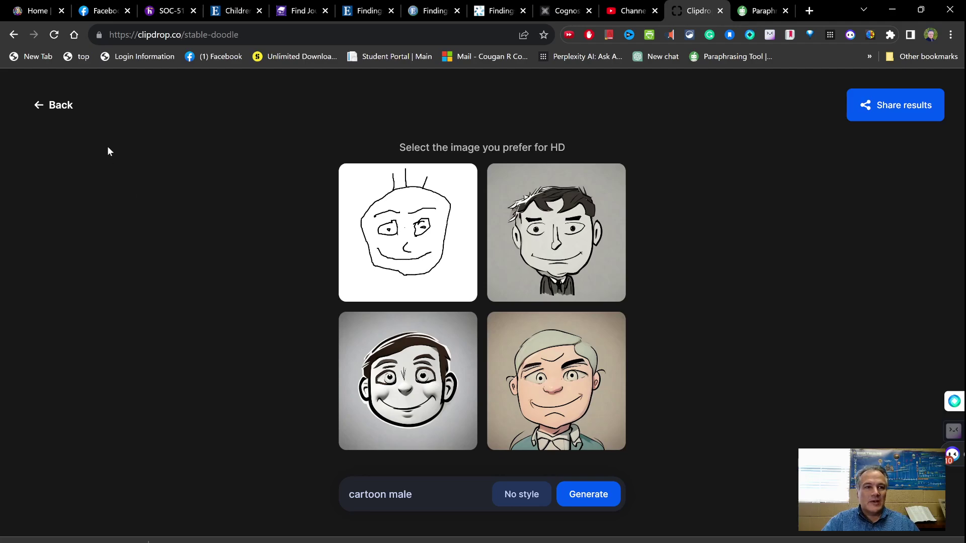
click(64, 110)
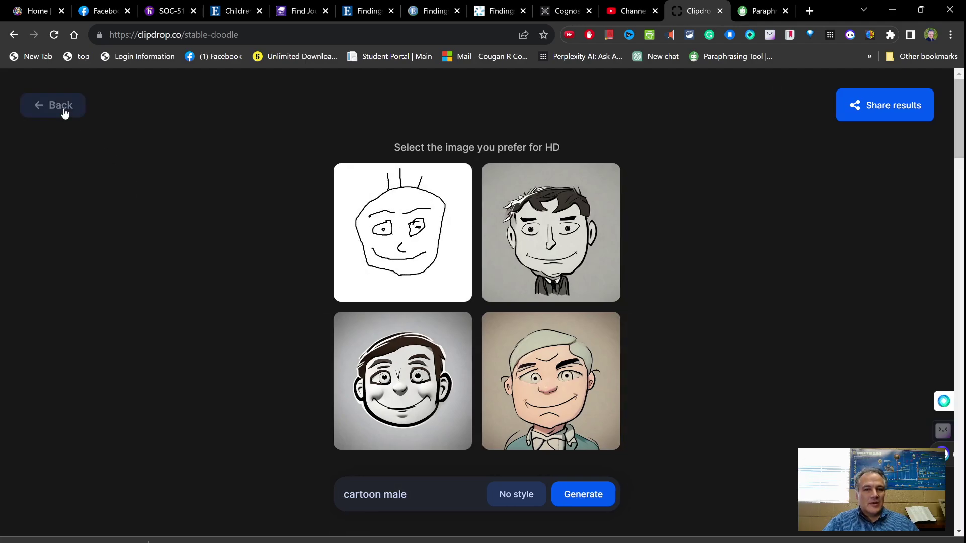
click(11, 35)
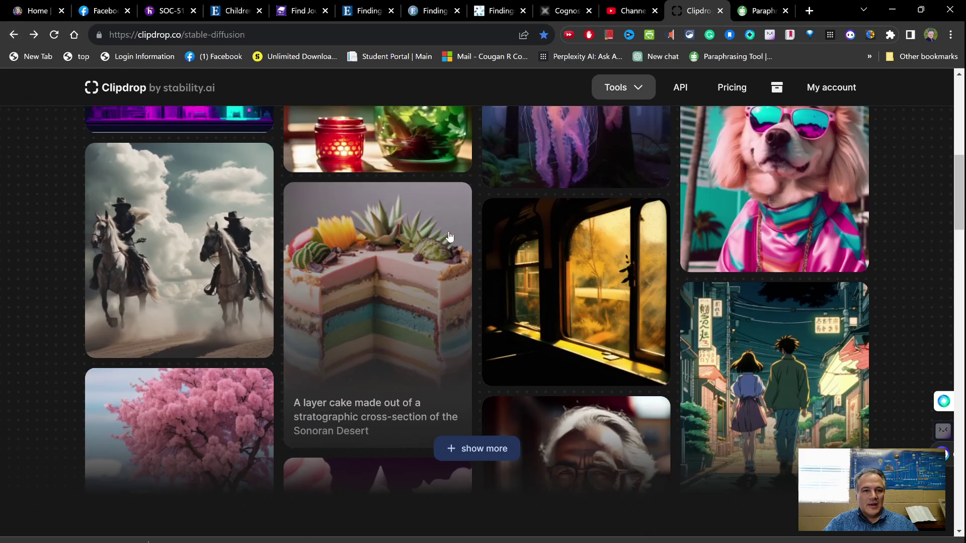
scroll(582, 236, down, 5)
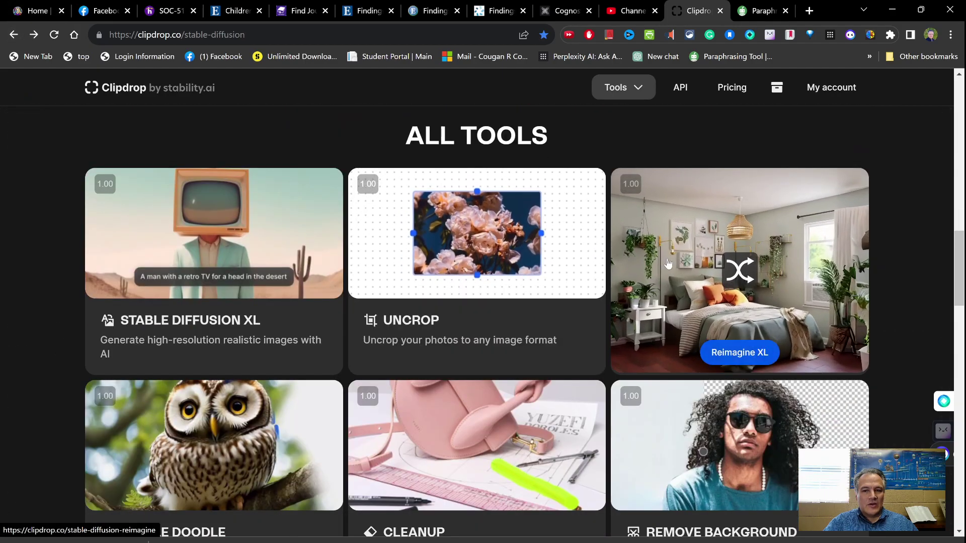
scroll(581, 317, down, 3)
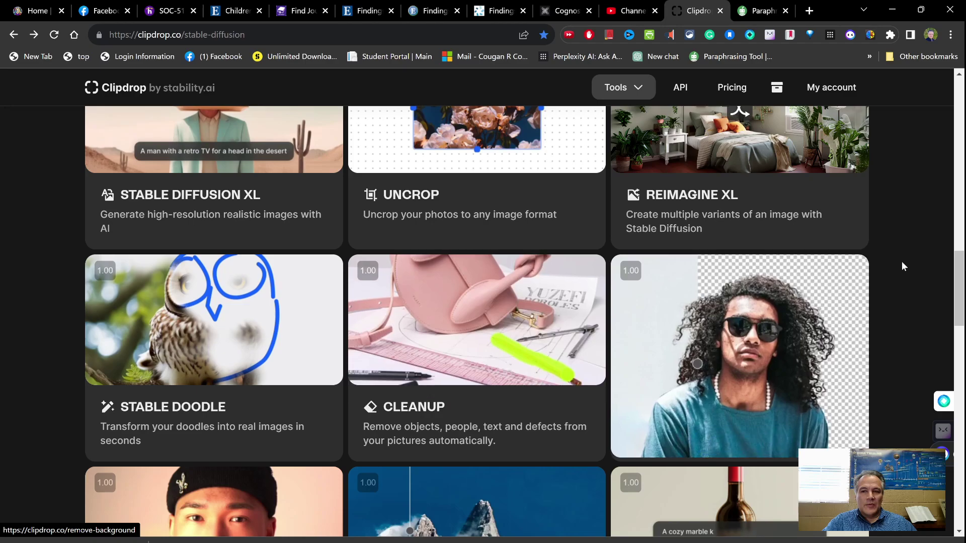
scroll(928, 263, down, 1)
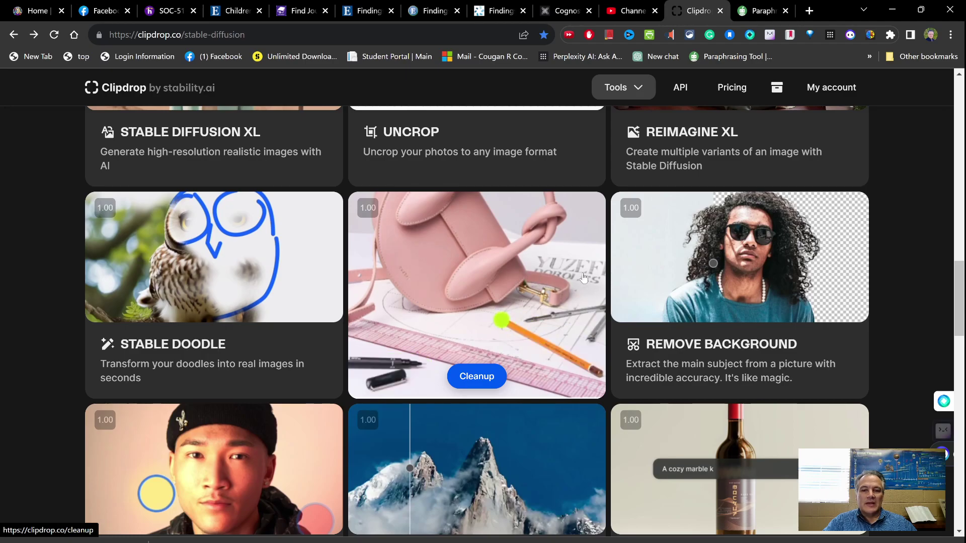
mouse_move(778, 290)
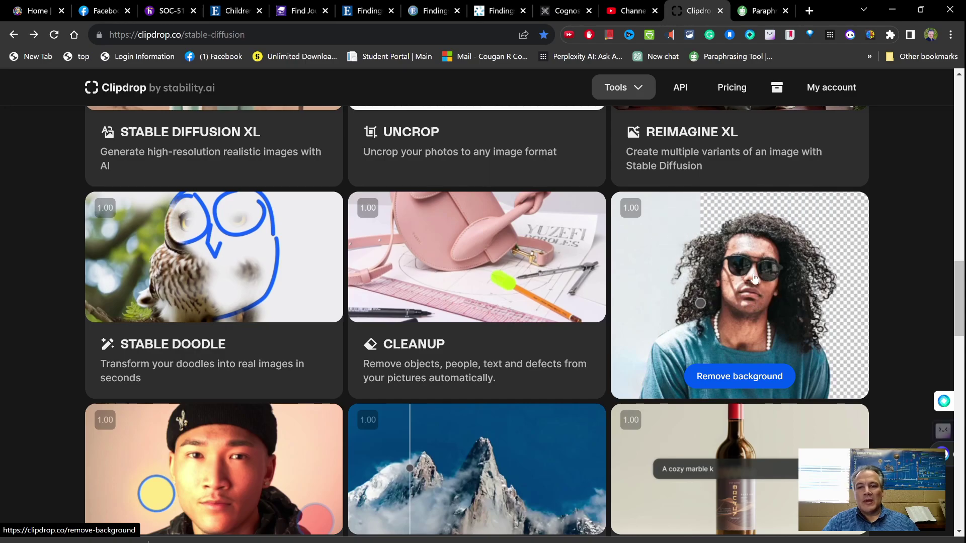
scroll(700, 261, down, 3)
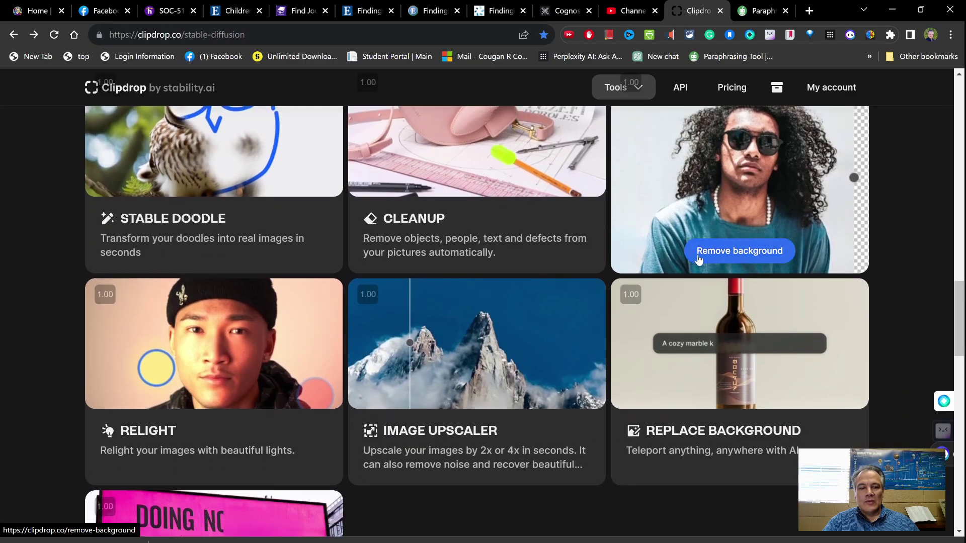
scroll(698, 259, down, 1)
scroll(211, 268, down, 1)
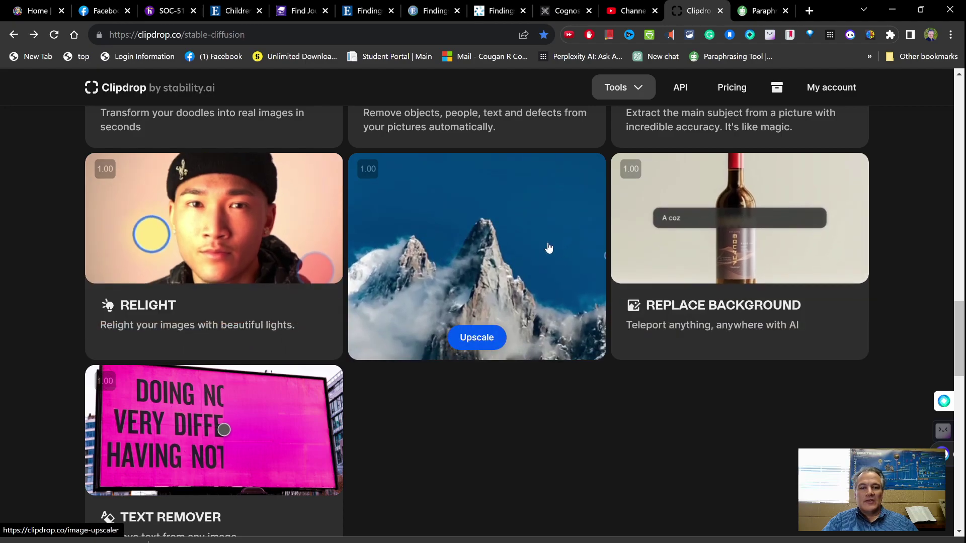
scroll(542, 250, up, 1)
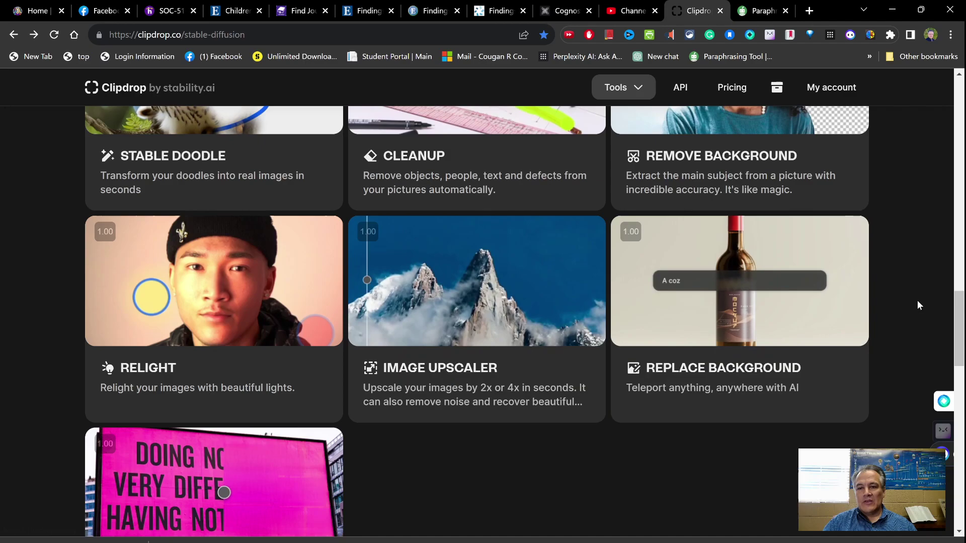
mouse_move(841, 297)
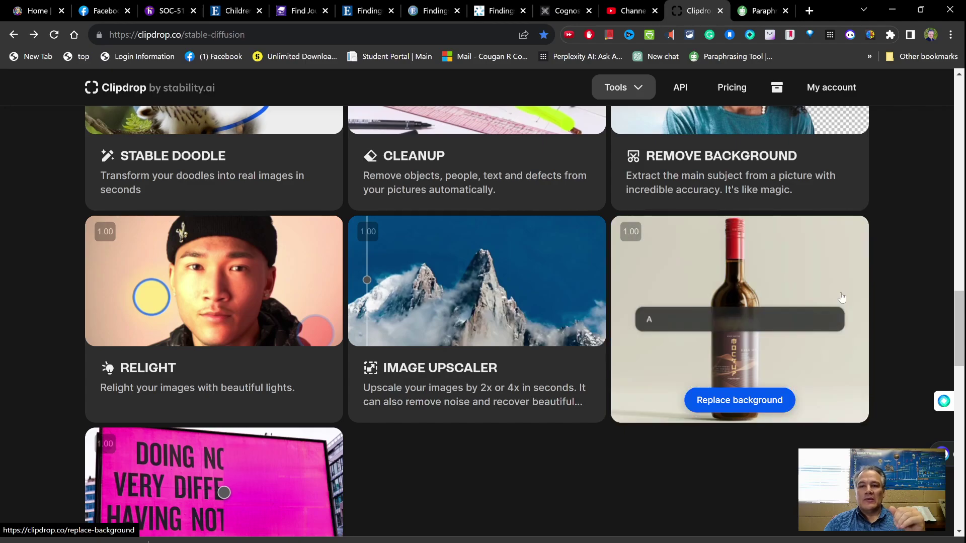
scroll(681, 290, down, 1)
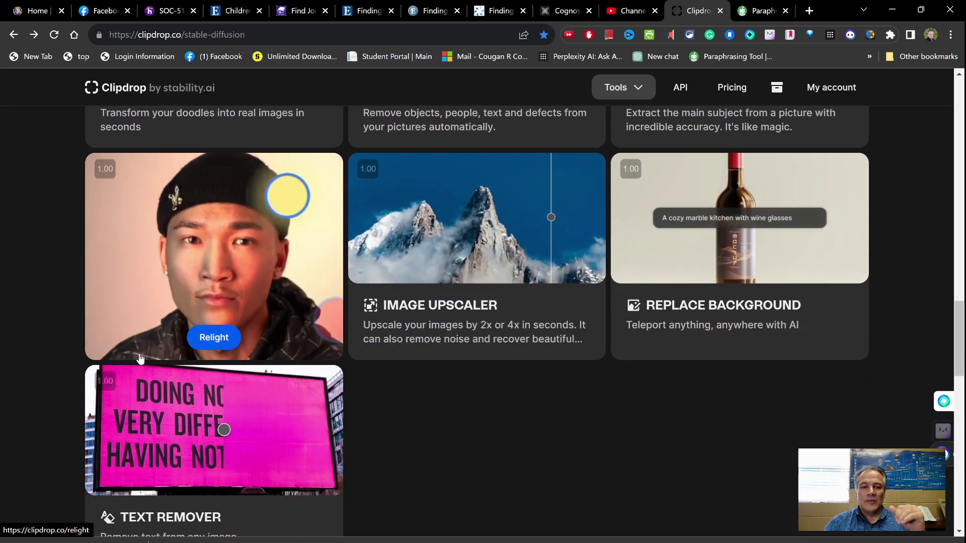
scroll(189, 356, down, 4)
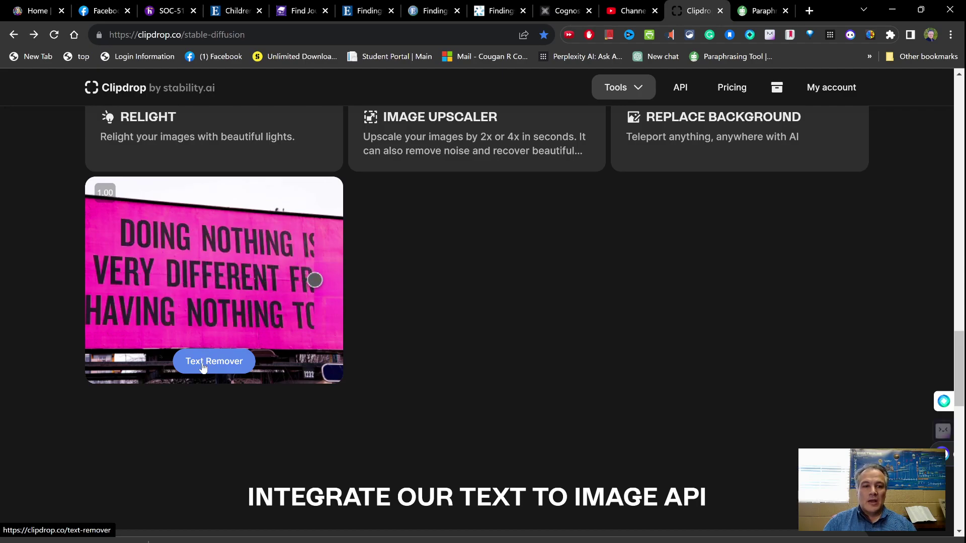
Upload the stable-diffusion-xl (2) Jesus image from Downloads to Text Remover to erase the Clipdrop watermark
click(202, 363)
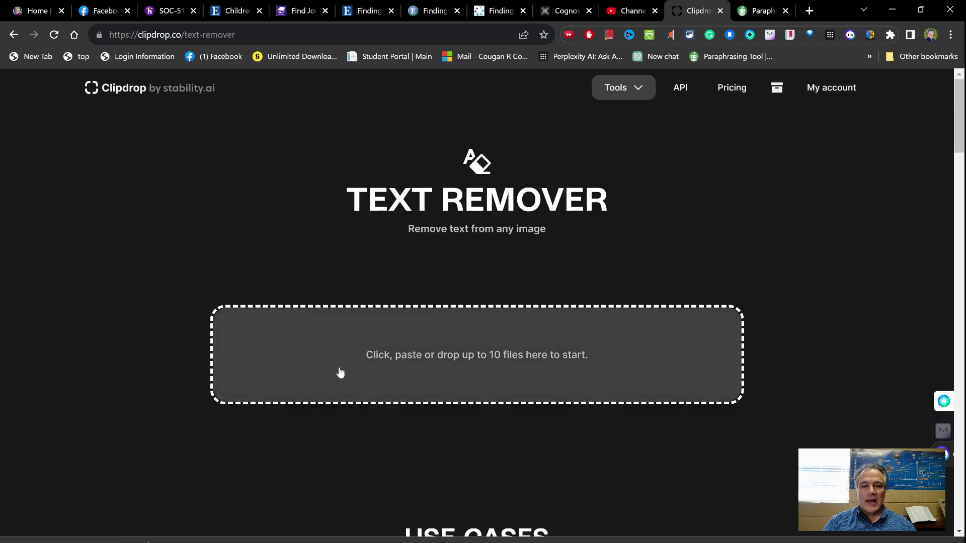
click(416, 365)
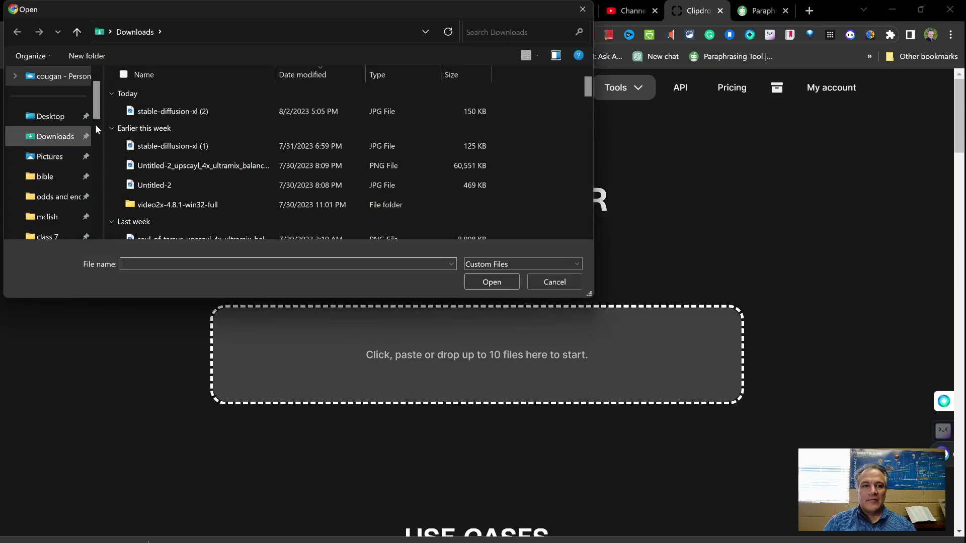
click(150, 113)
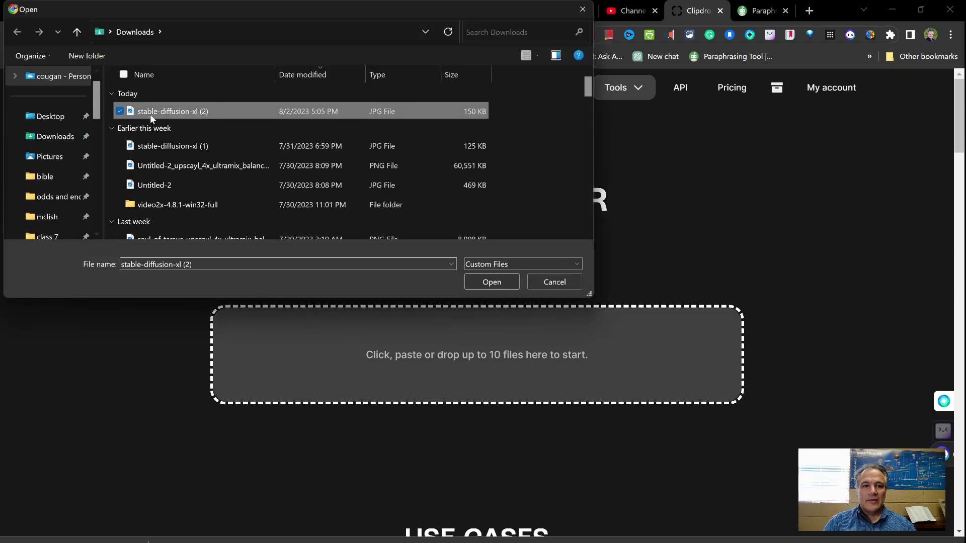
click(491, 282)
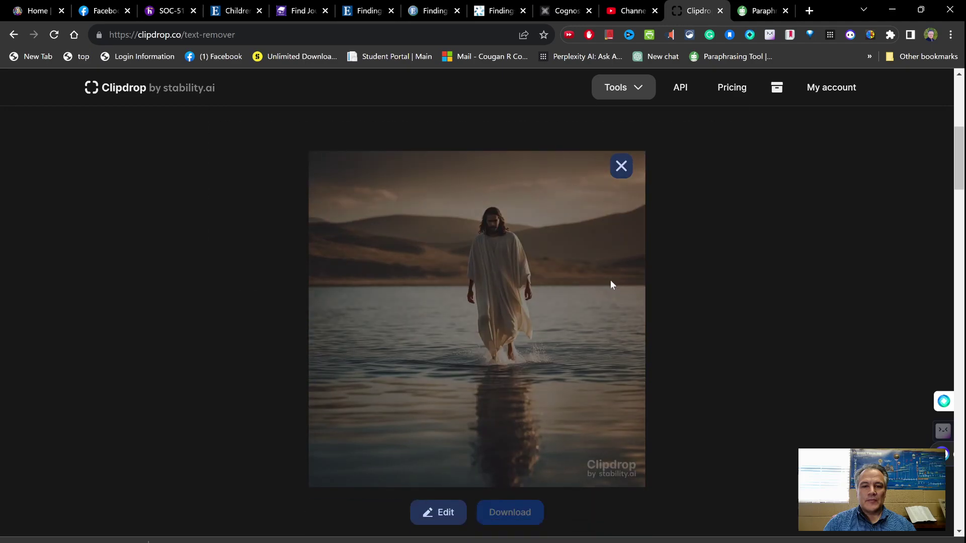
scroll(607, 463, down, 1)
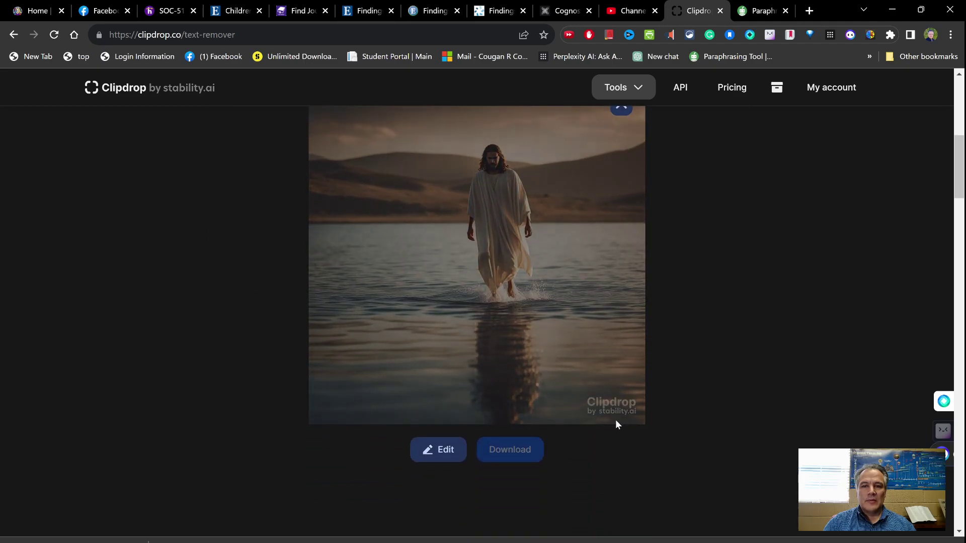
scroll(599, 401, up, 1)
scroll(521, 385, down, 1)
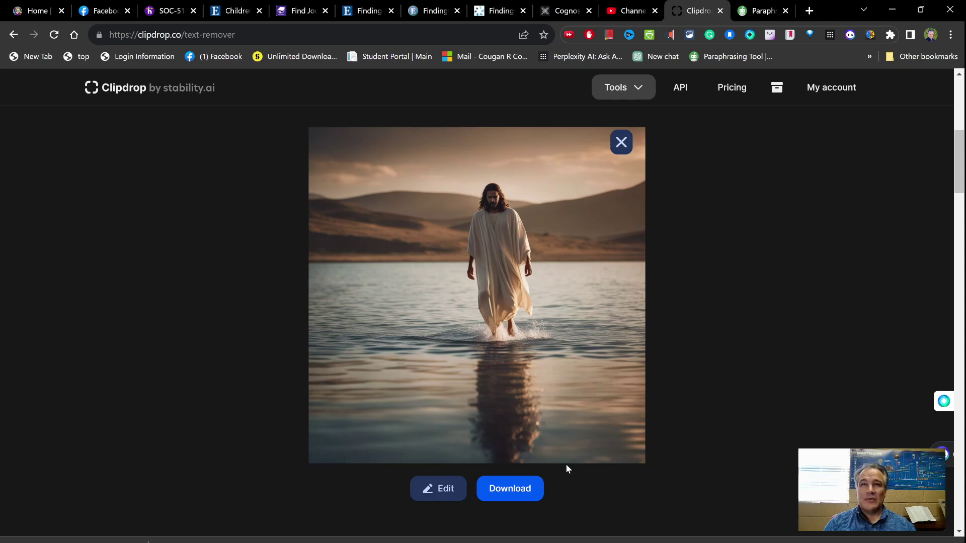
Go back to the Stable Diffusion XL page and scroll through the tools up to its empty prompt box
scroll(393, 337, down, 1)
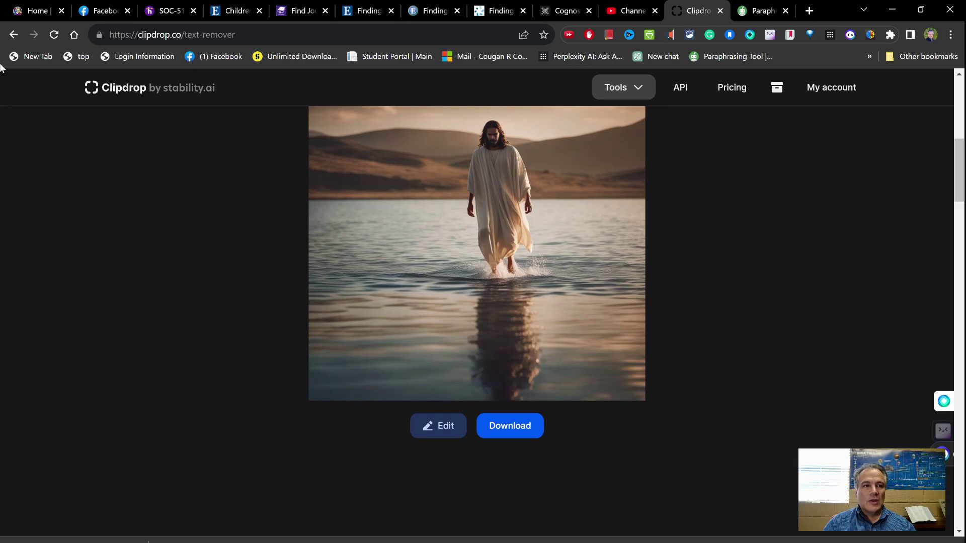
click(15, 34)
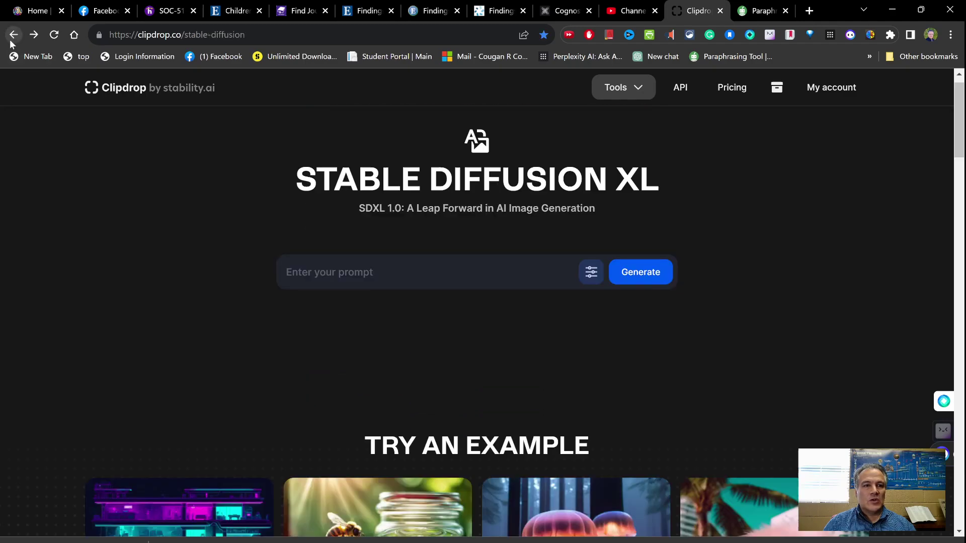
scroll(269, 331, down, 14)
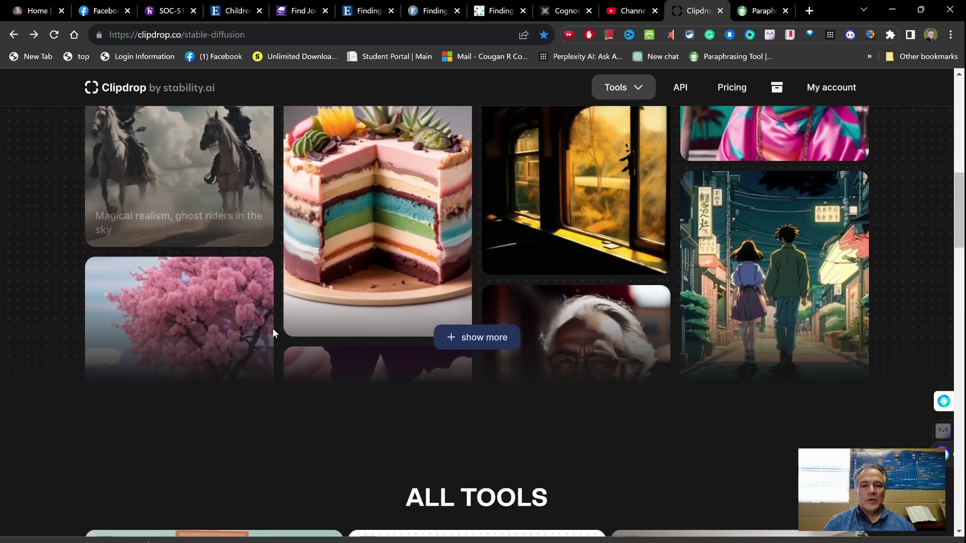
scroll(274, 331, down, 11)
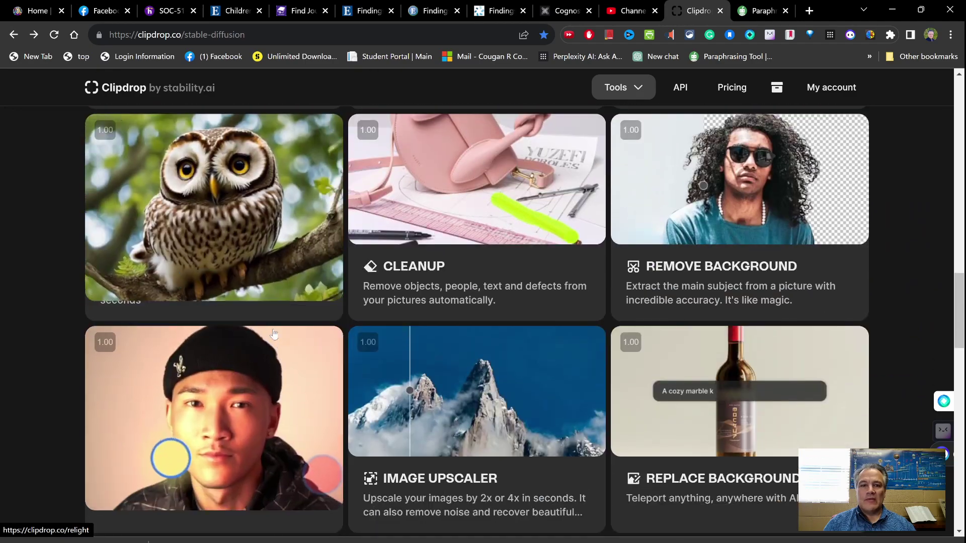
scroll(279, 330, down, 2)
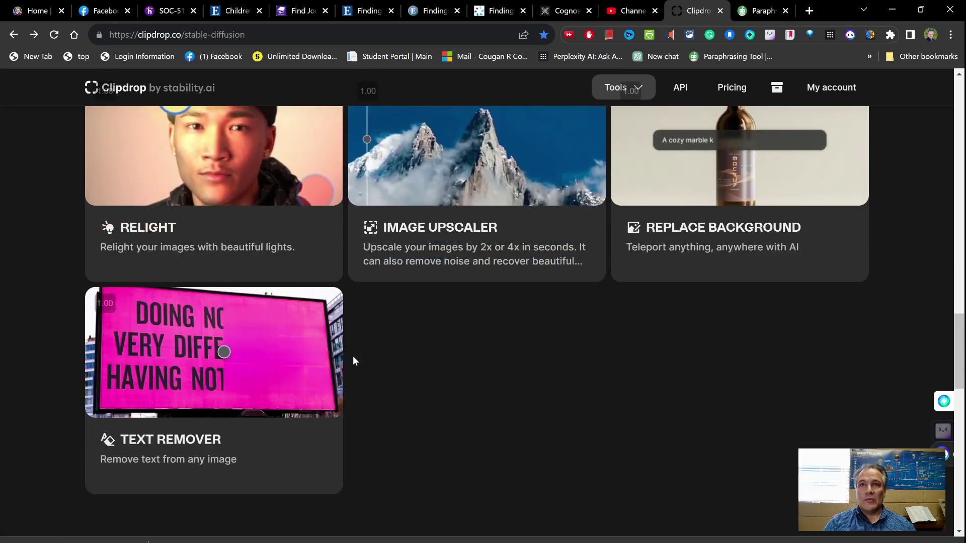
scroll(353, 360, down, 5)
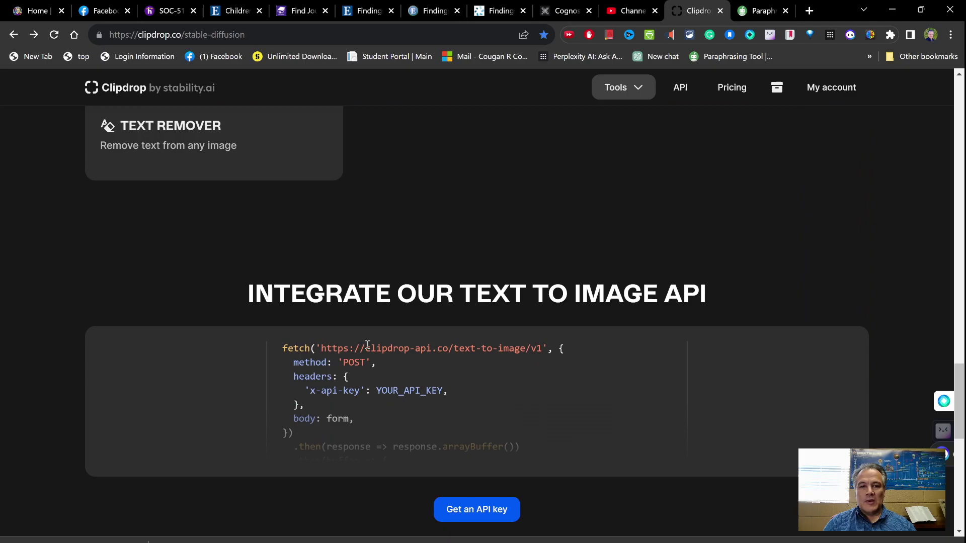
scroll(367, 345, up, 12)
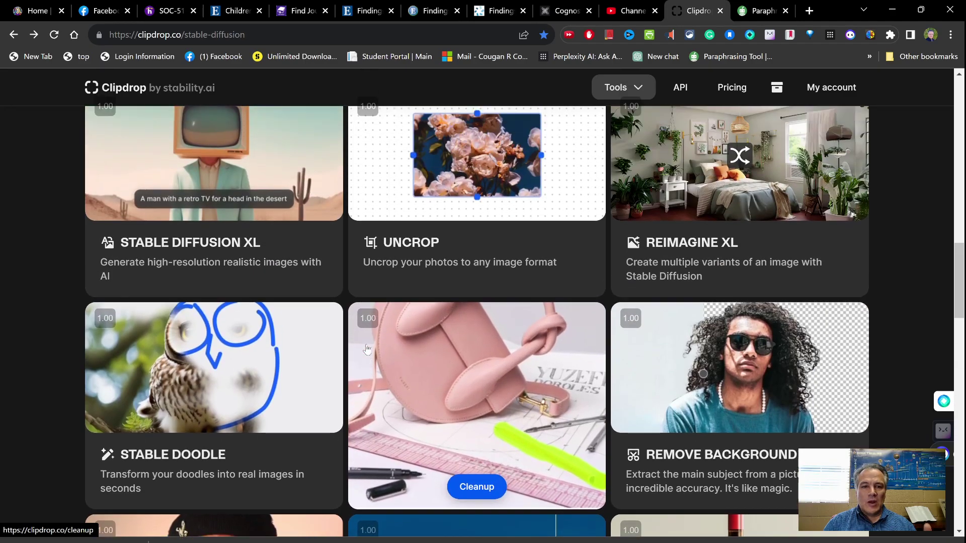
scroll(367, 348, up, 5)
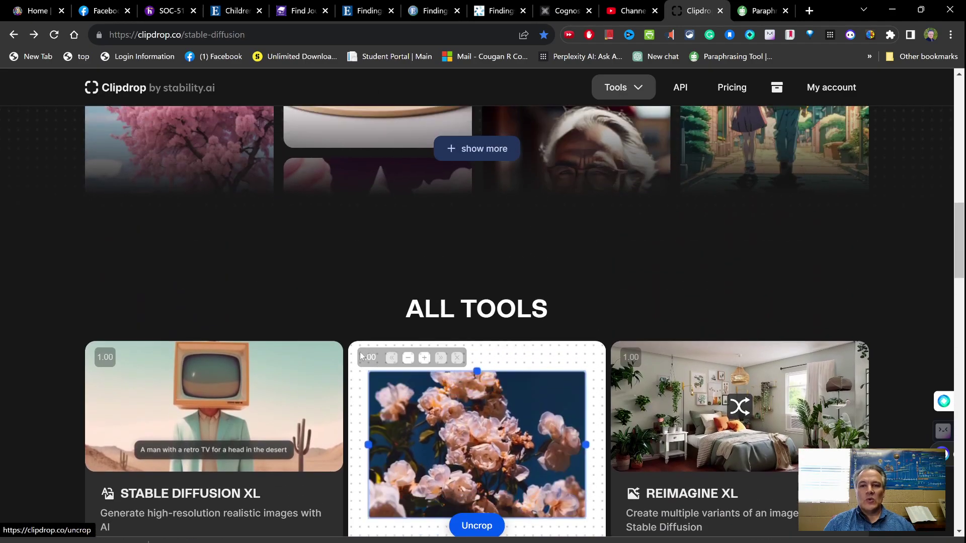
scroll(360, 352, up, 8)
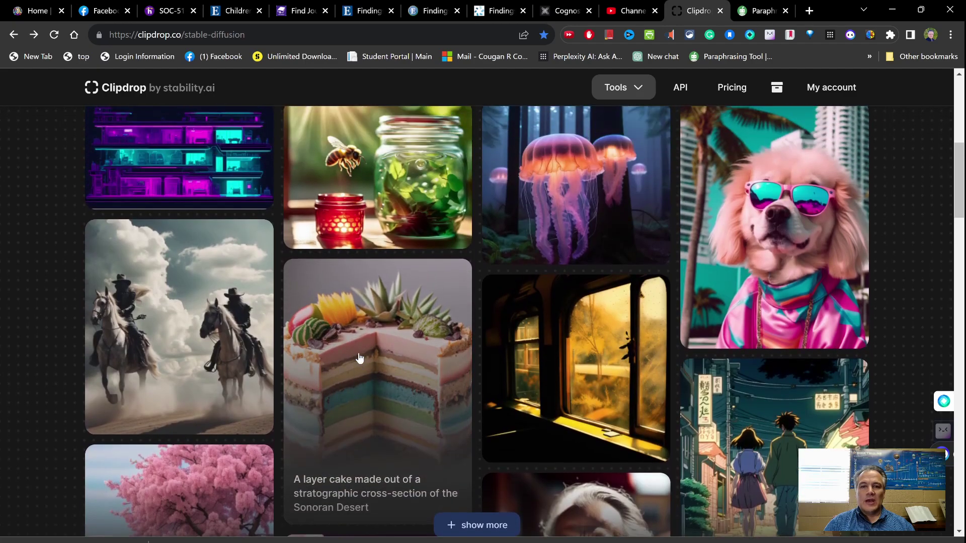
scroll(360, 358, up, 2)
scroll(359, 357, up, 4)
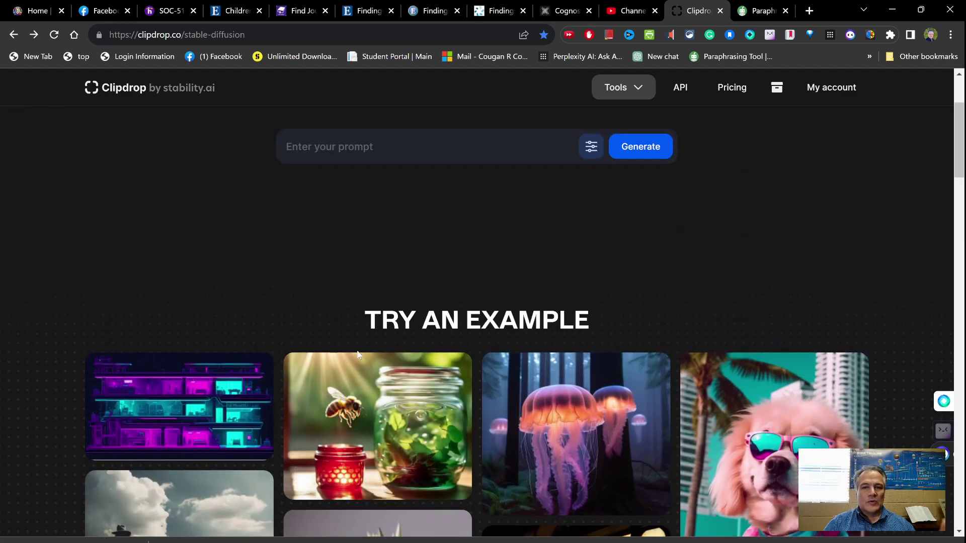
scroll(511, 320, up, 1)
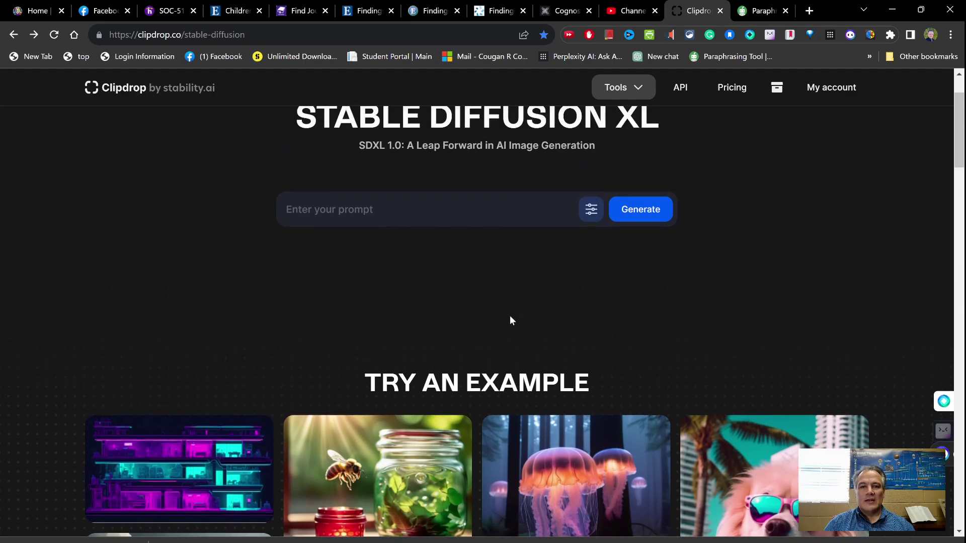
scroll(572, 336, up, 1)
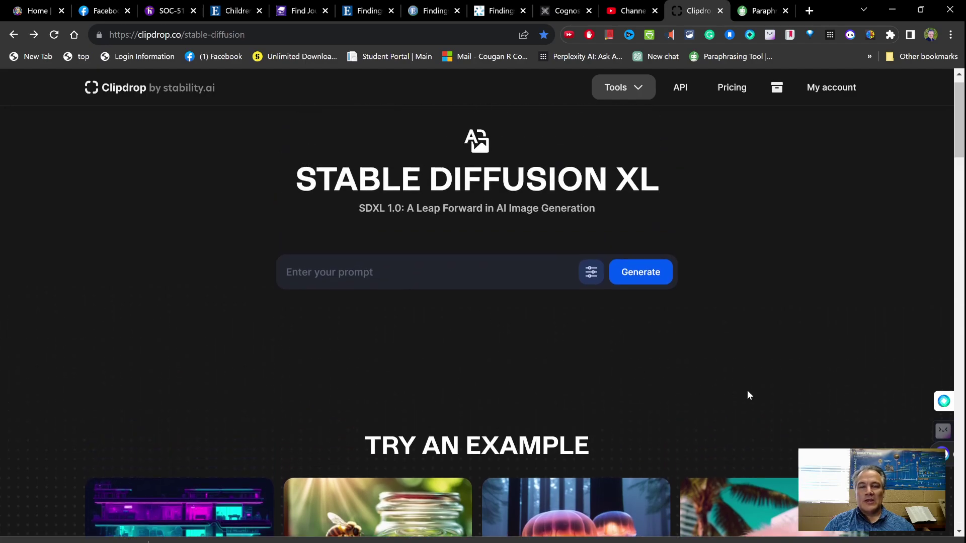